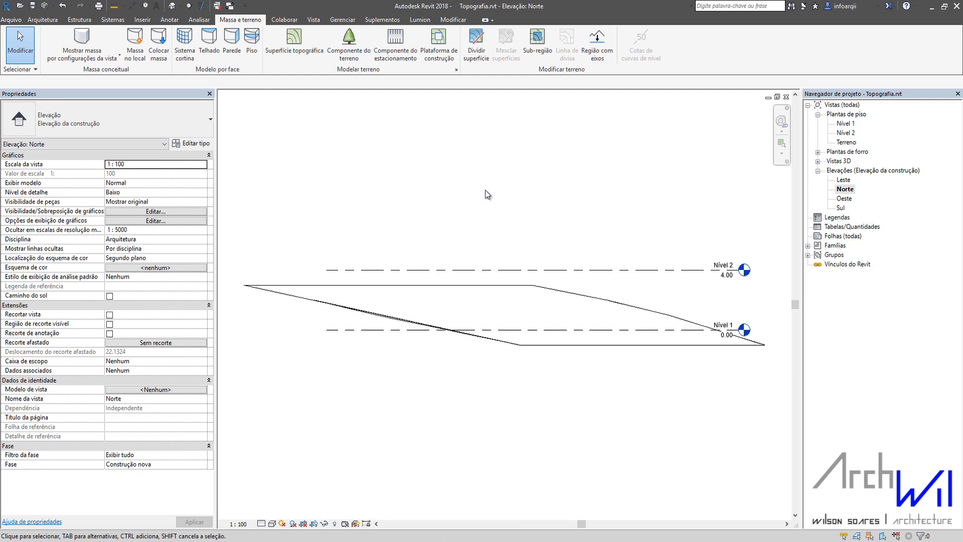
Delete the existing topography surface in the Norte elevation and open the Terreno floor plan.
left_click(619, 307)
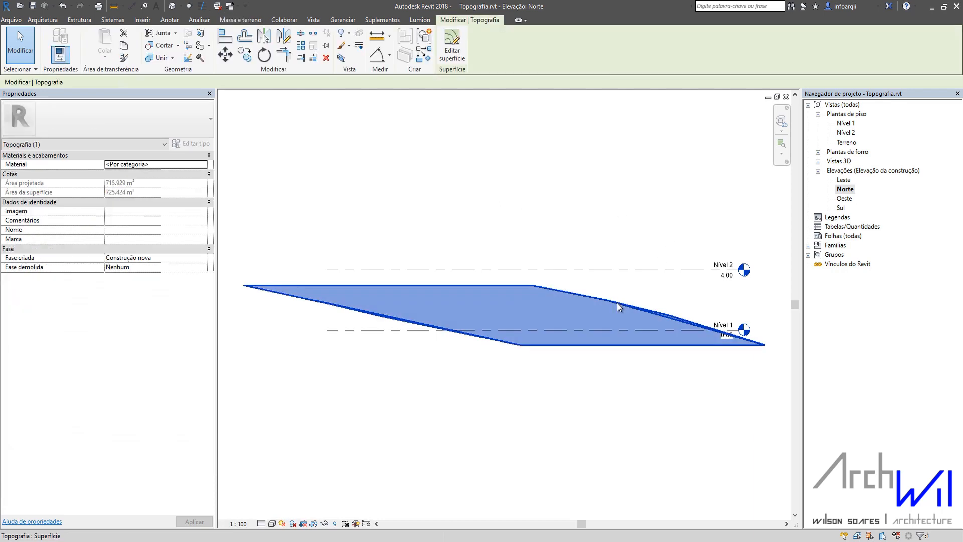
key("Delete")
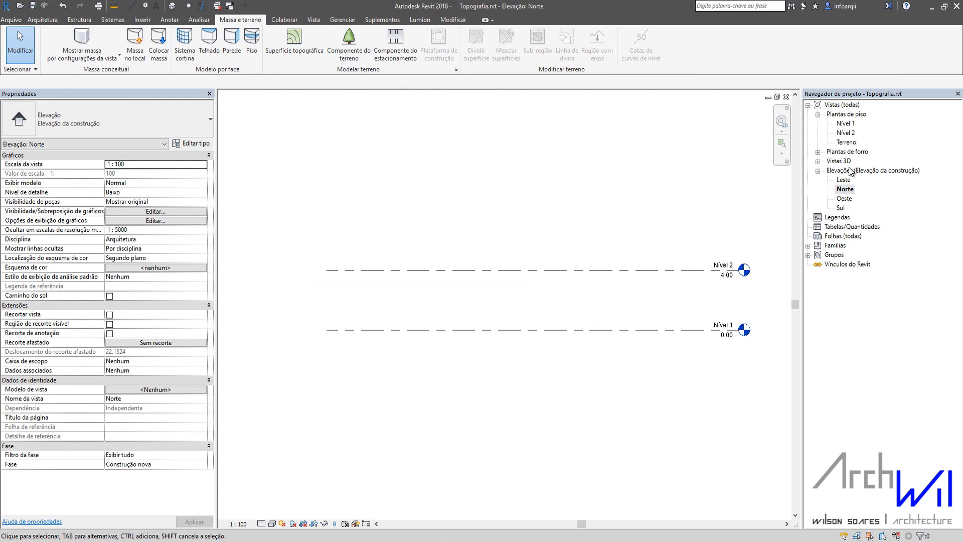
double_click(847, 142)
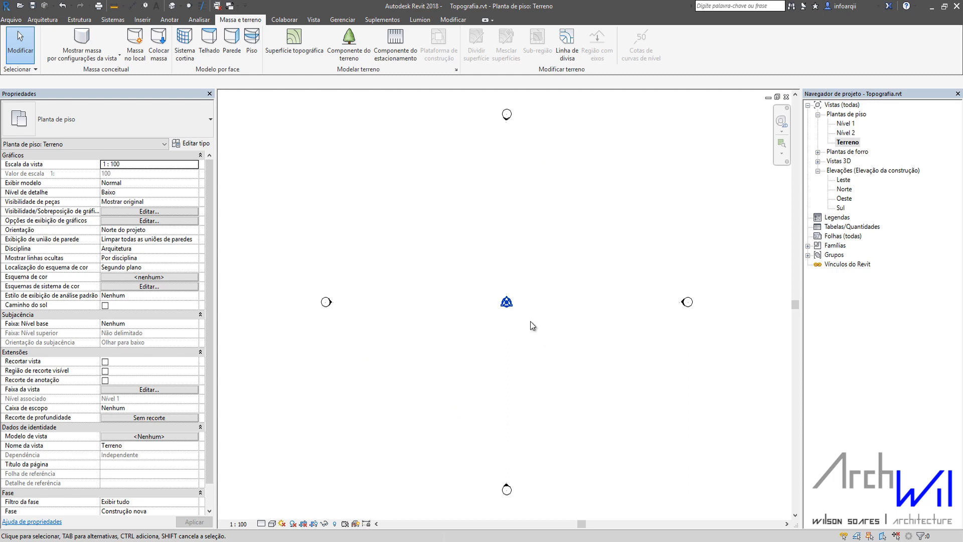
Start a CAD import, save the project first, and choose Topografia.dwg from the desktop.
left_click(142, 20)
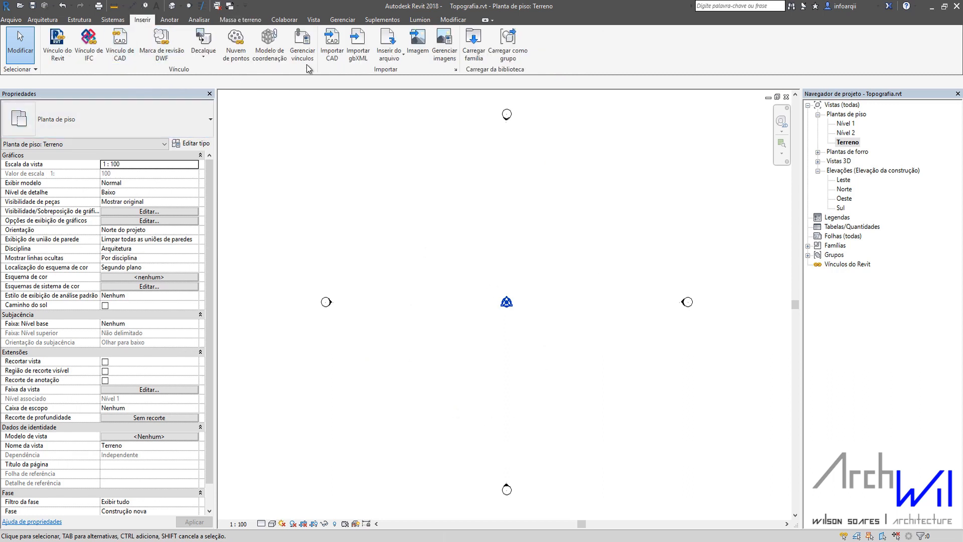
left_click(337, 44)
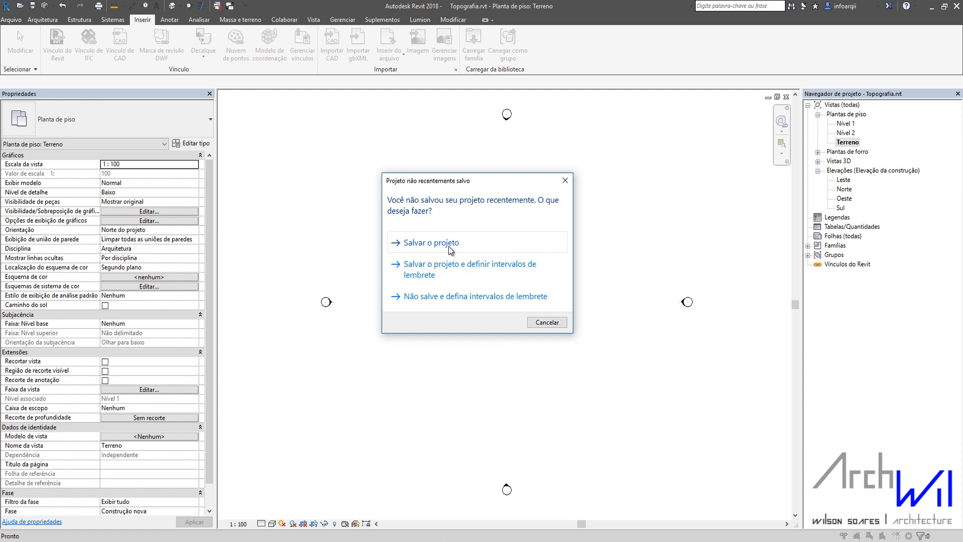
left_click(449, 245)
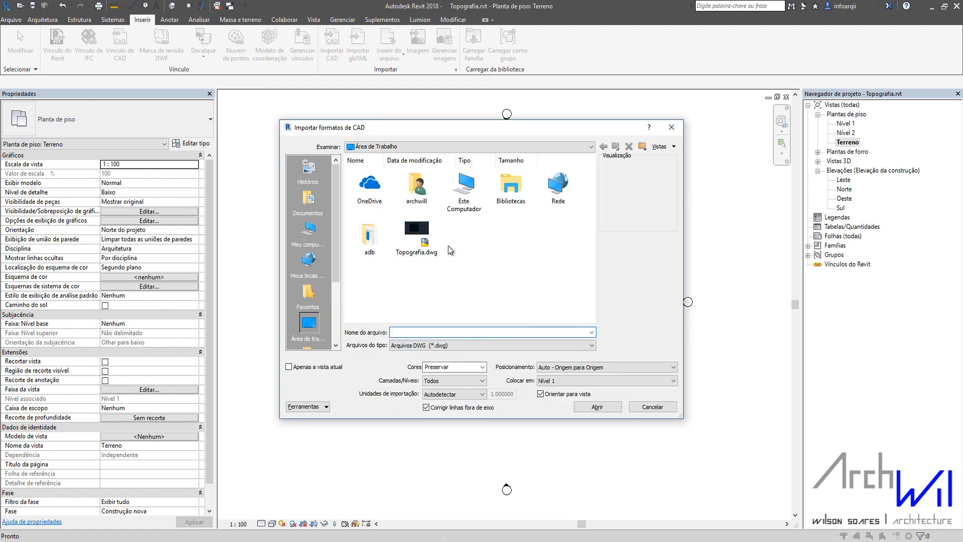
left_click(421, 230)
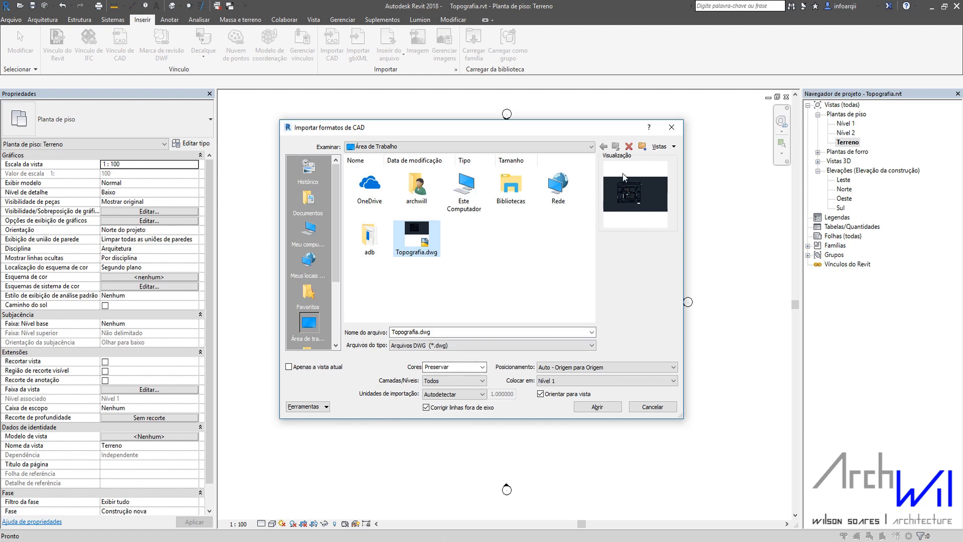
Keep the import colours at Preservar and the layers at Todos, and set the import units to metro.
left_click(451, 370)
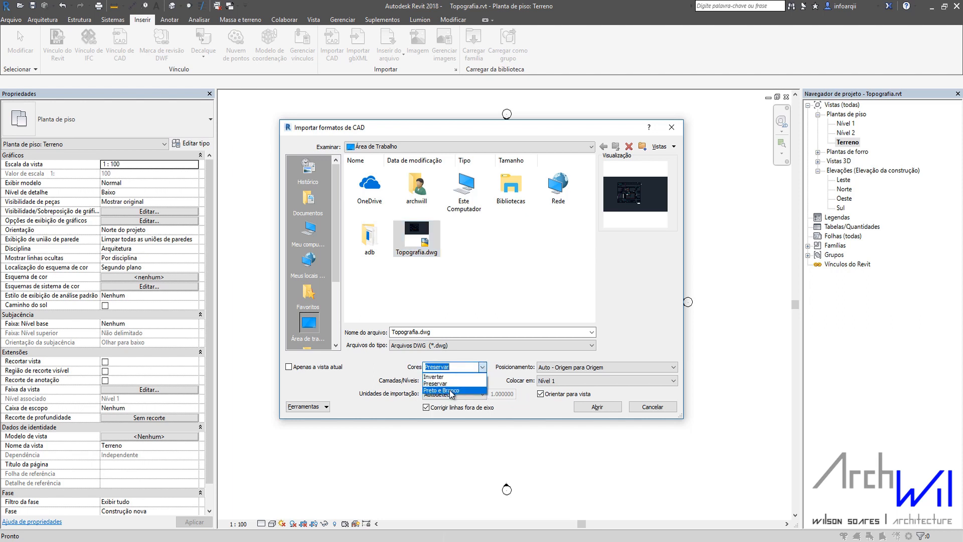
left_click(455, 381)
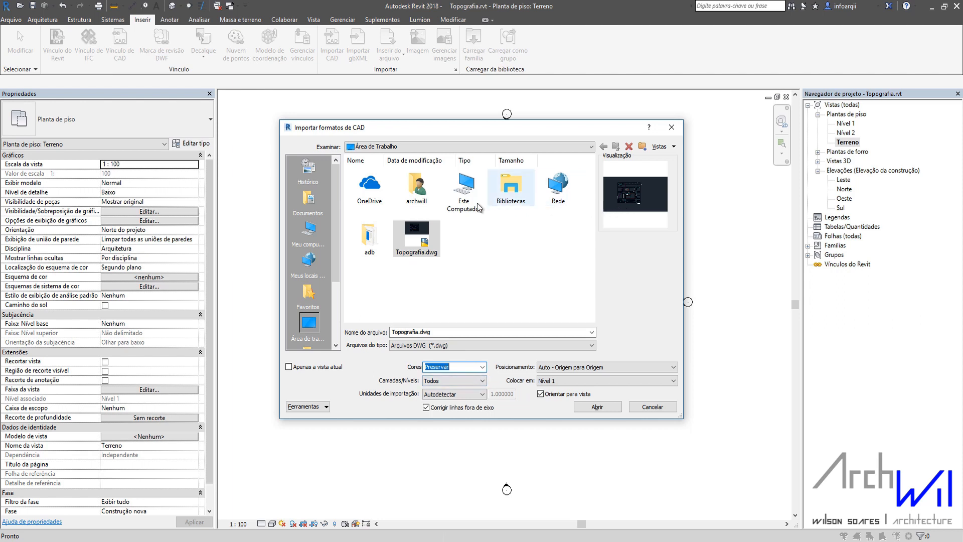
left_click(482, 381)
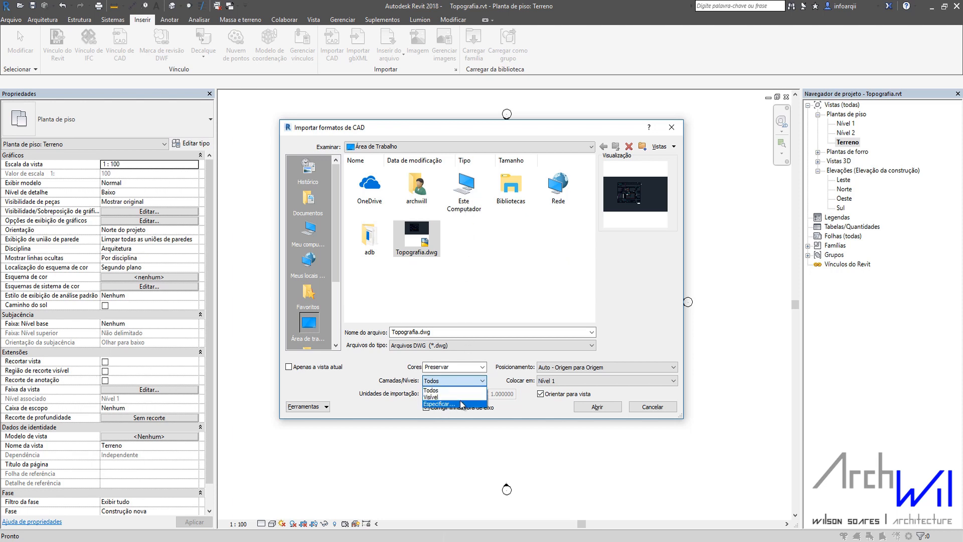
left_click(440, 390)
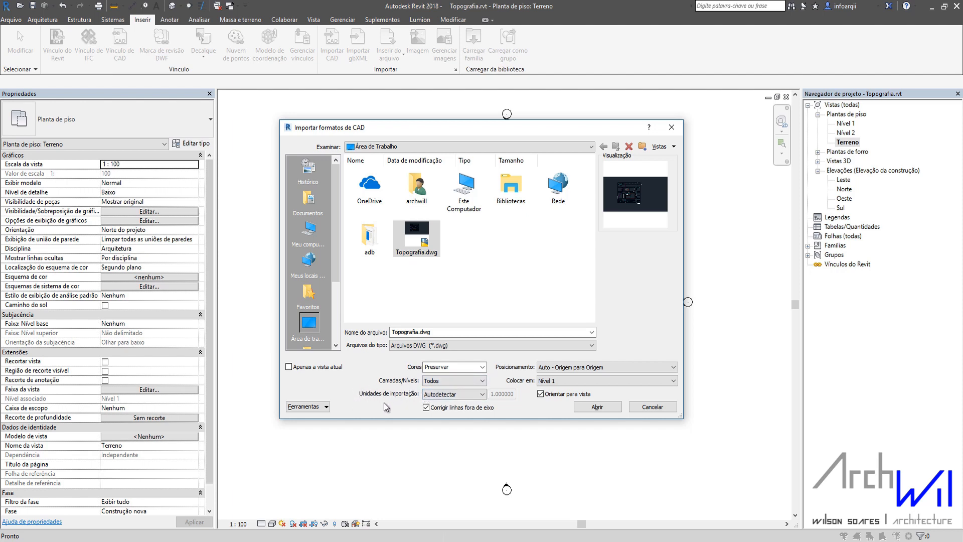
left_click(425, 406)
left_click(472, 398)
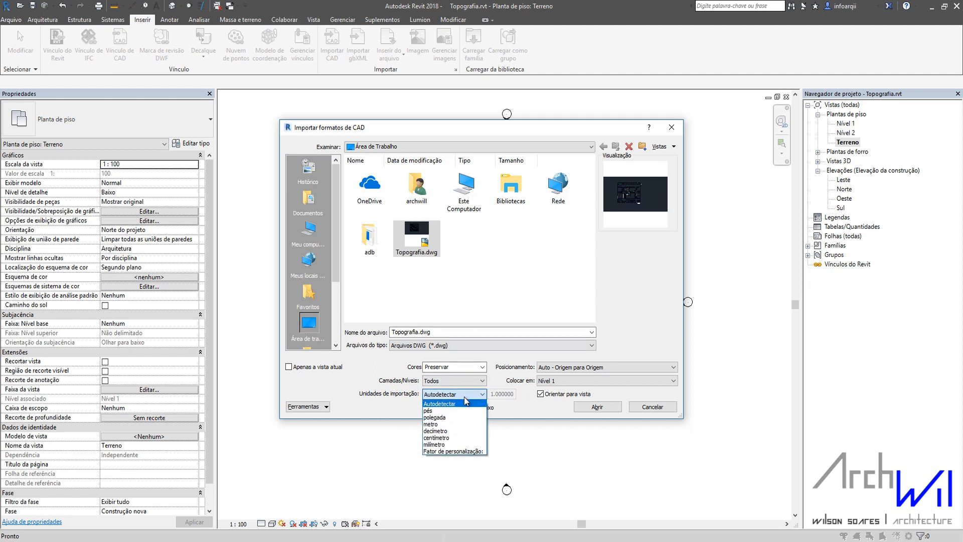
left_click(437, 428)
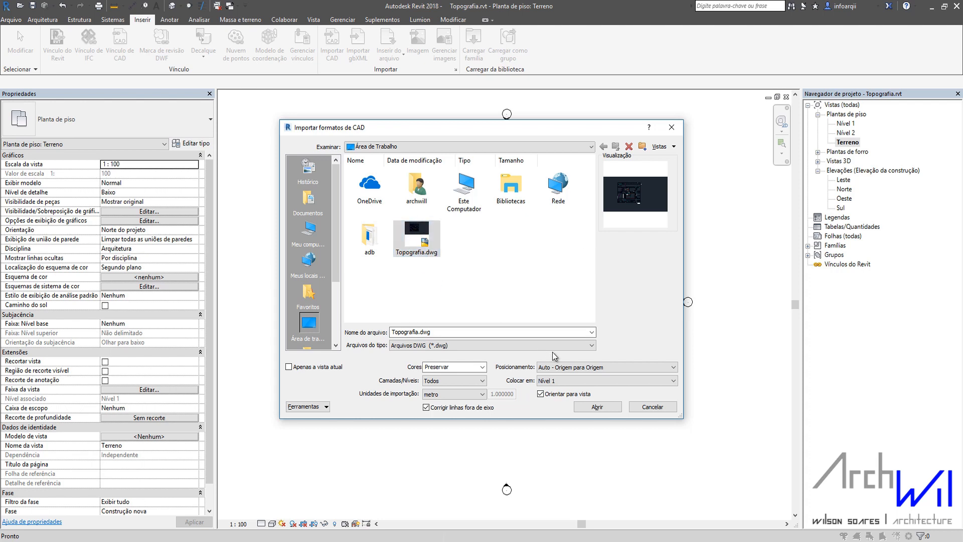
Set the positioning to Auto - Centro para Centro and import Topografia.dwg on Nível 1.
left_click(575, 368)
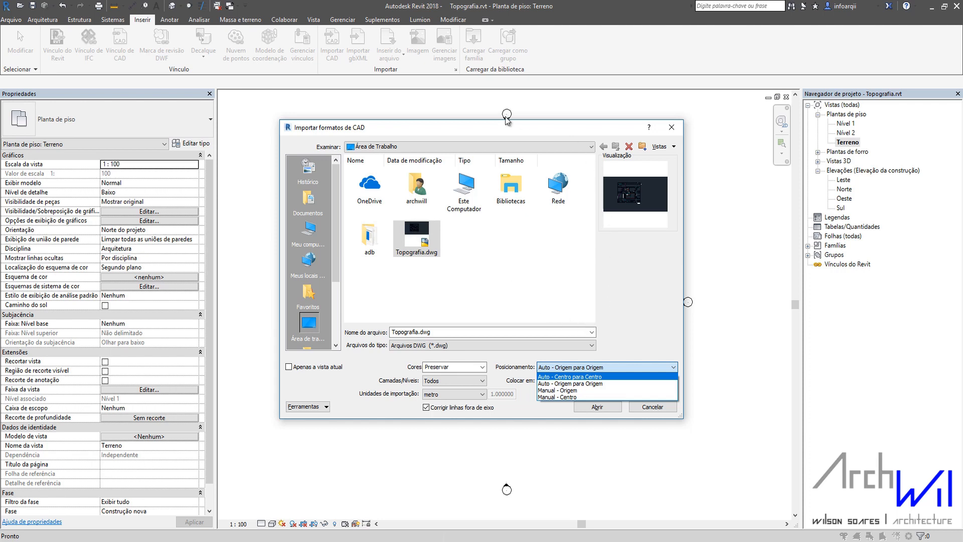
left_click(562, 377)
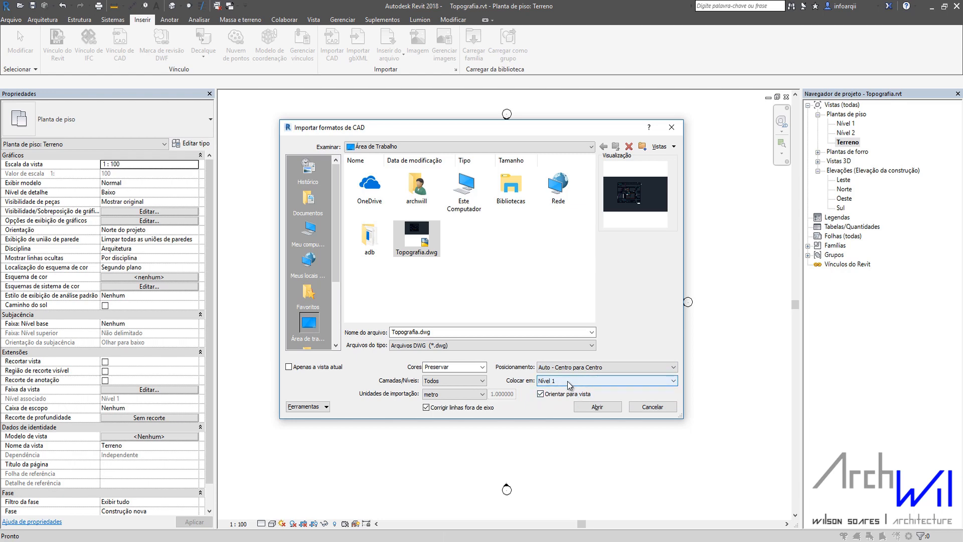
left_click(605, 407)
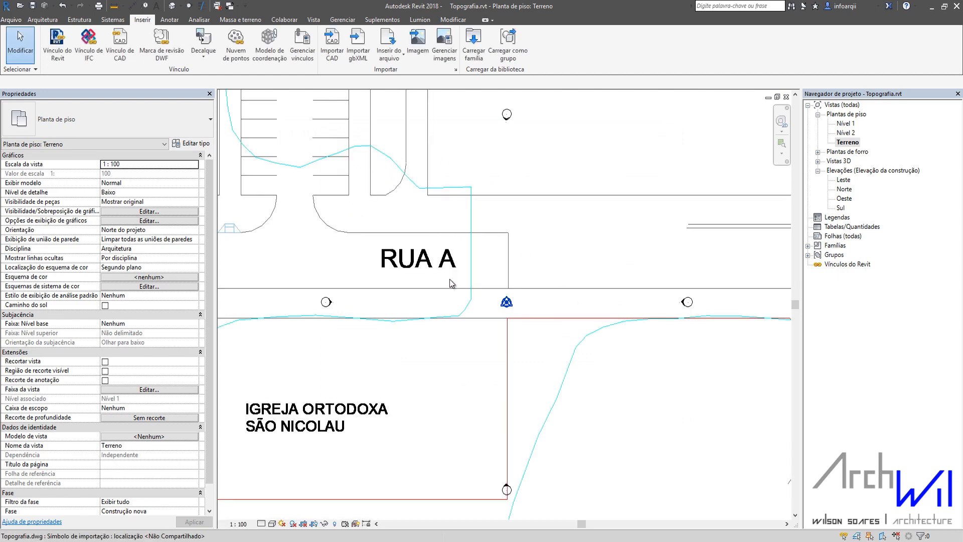
Examine the imported site drawing in plan, including its contour lines, streets and lot boundaries.
scroll(473, 289, "down", 3)
scroll(537, 363, "down", 5)
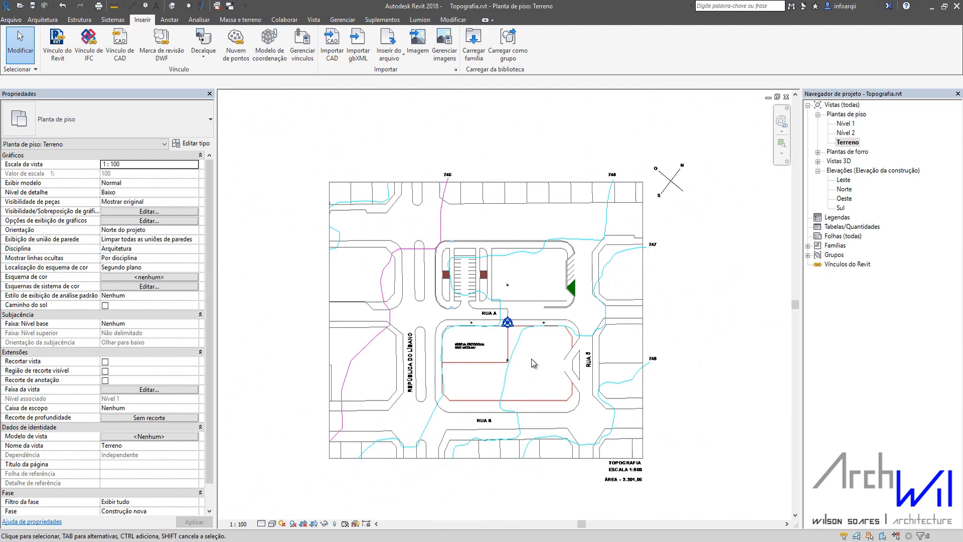
middle_click_drag(538, 369, 532, 321)
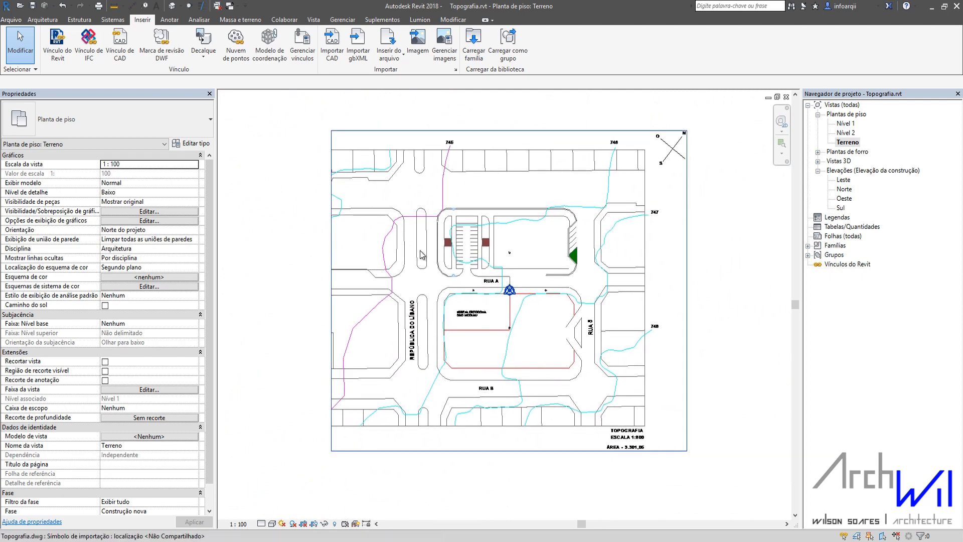
scroll(522, 319, "up", 3)
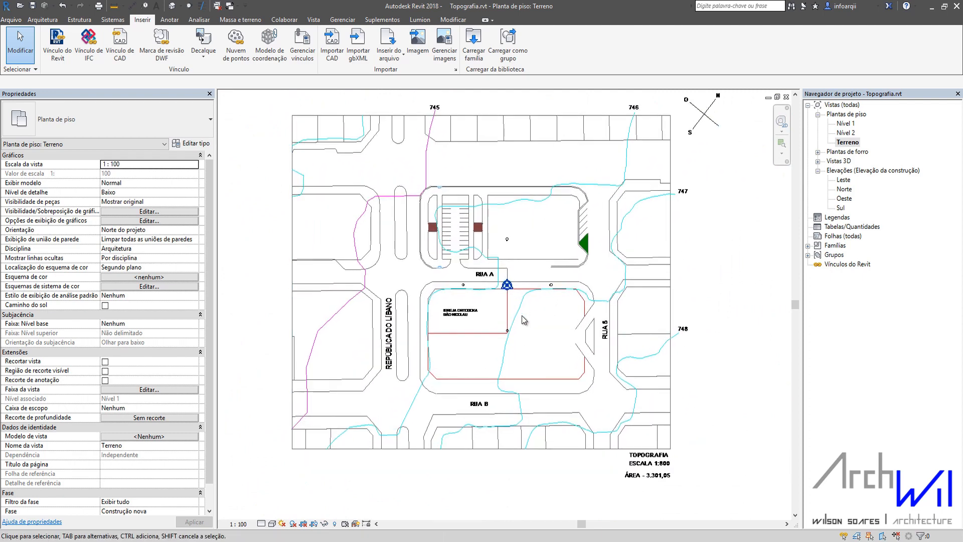
scroll(519, 313, "down", 2)
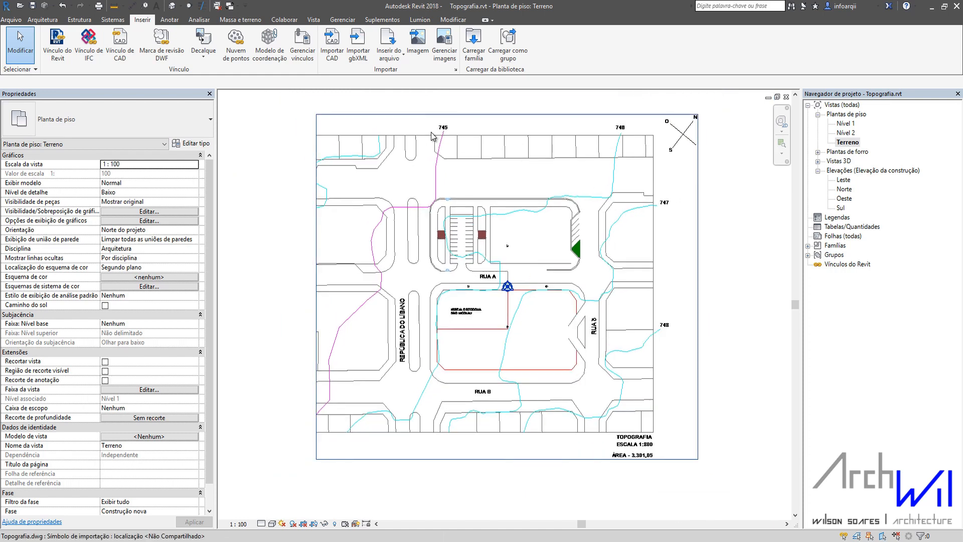
scroll(456, 128, "up", 2)
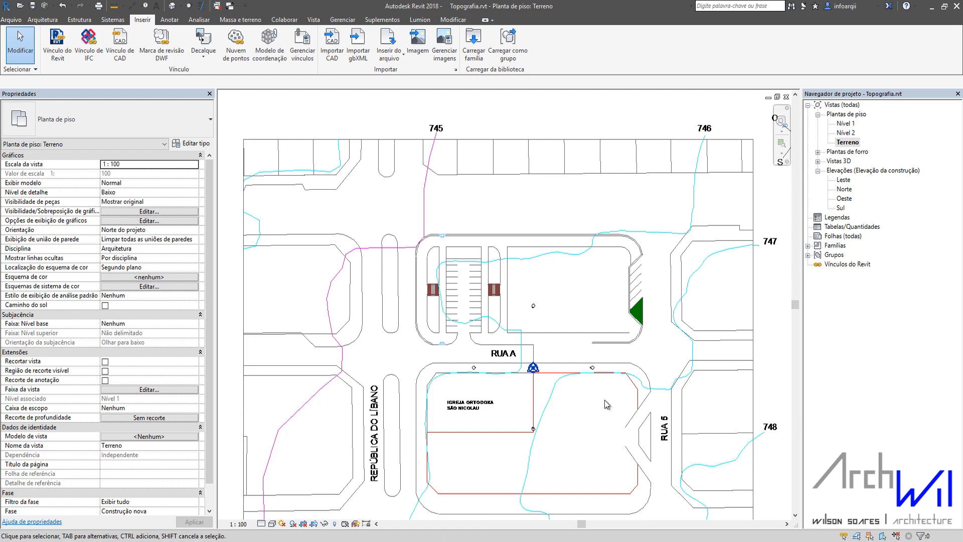
middle_click_drag(591, 365, 573, 230)
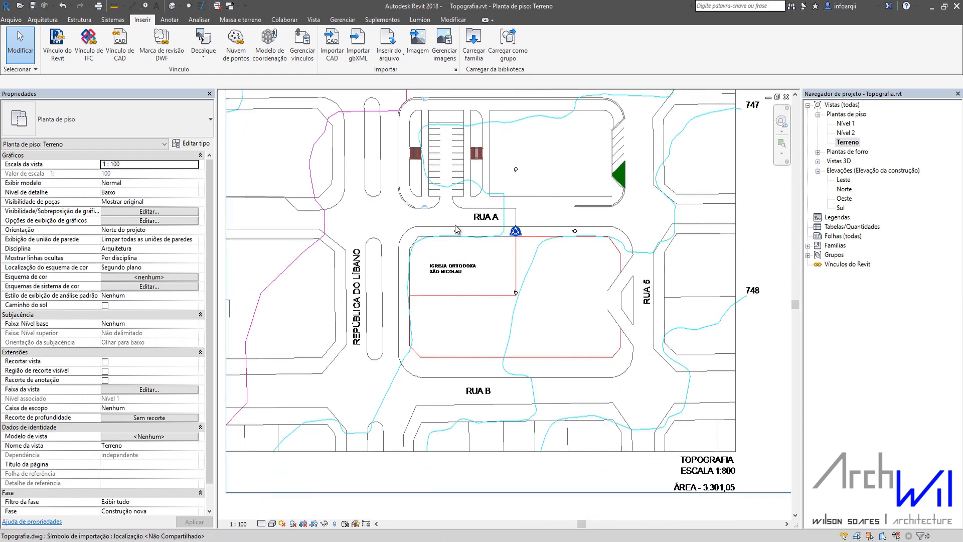
Examine in 3D how high the contour lines sit relative to the imported base drawing, and return to the Terreno plan.
left_click(173, 9)
scroll(601, 253, "down", 3)
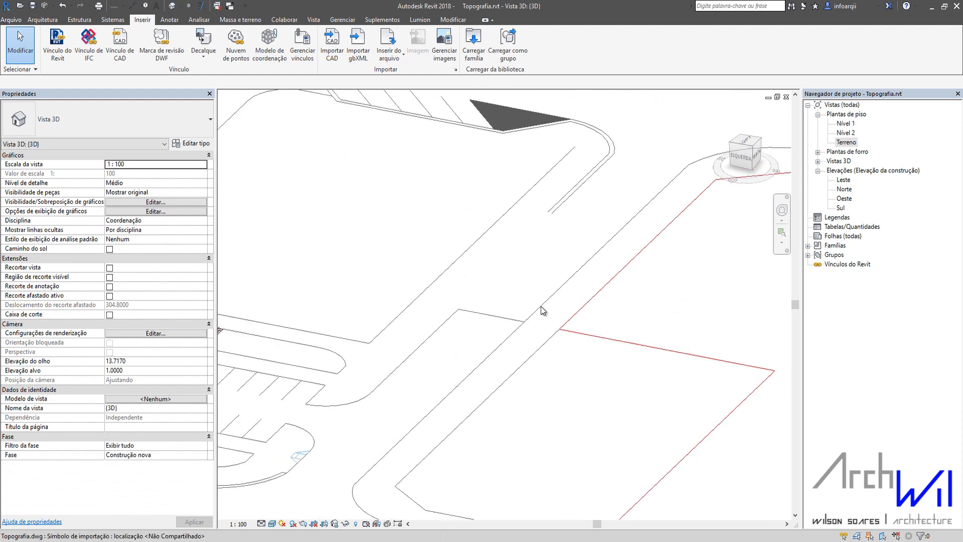
scroll(536, 308, "down", 3)
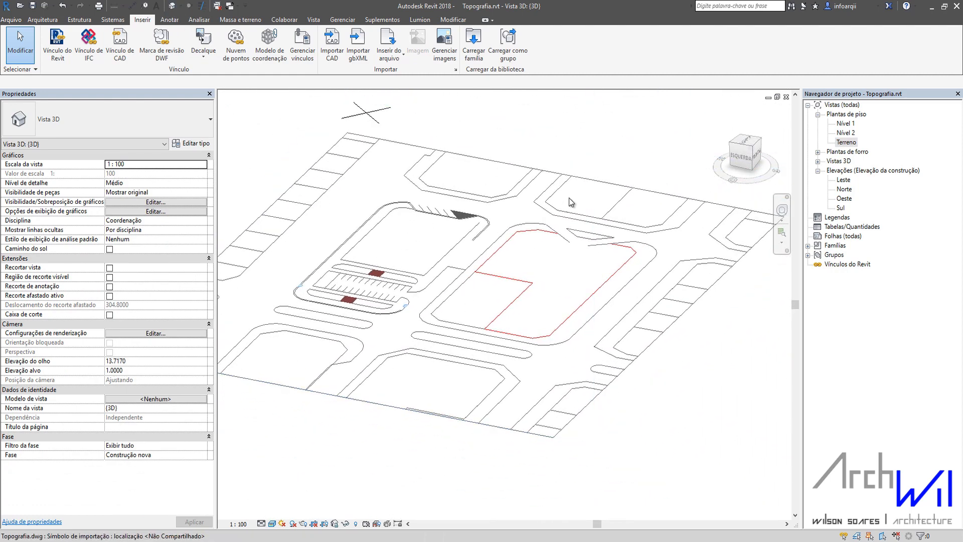
scroll(456, 333, "down", 5)
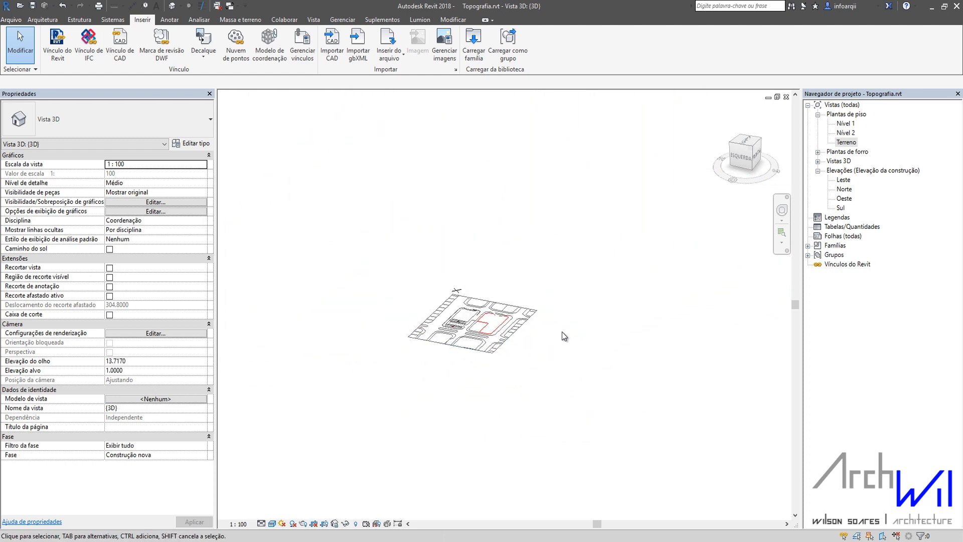
middle_click_drag(550, 382, 532, 482)
scroll(512, 460, "down", 1)
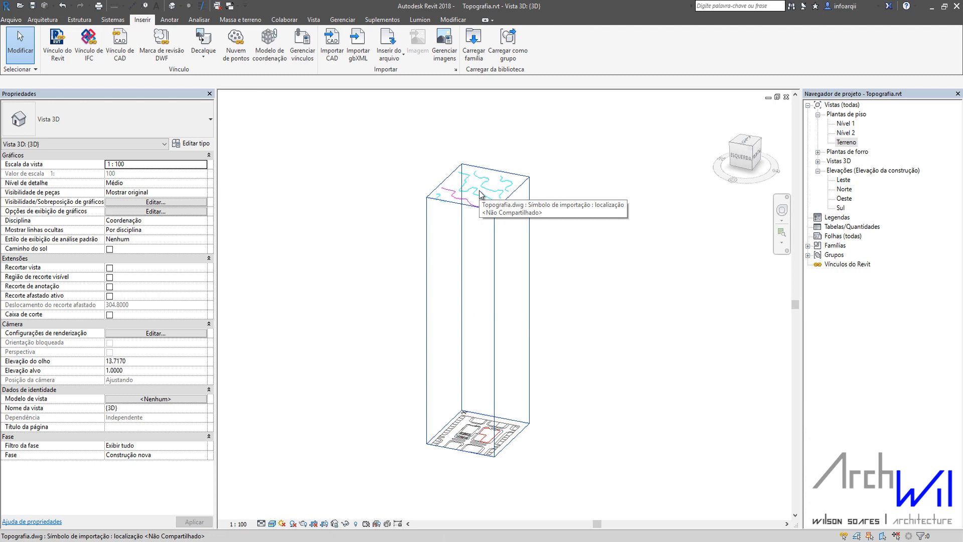
scroll(480, 230, "up", 2)
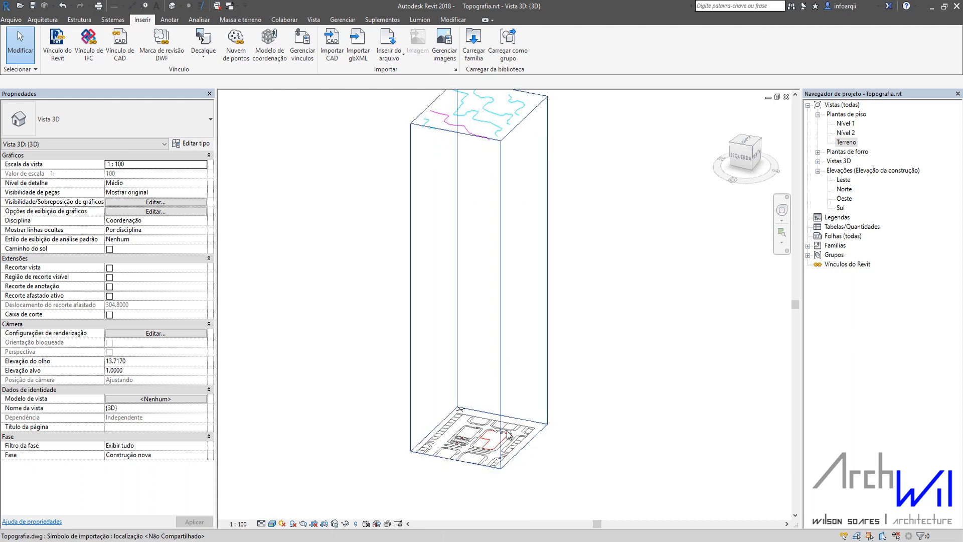
scroll(488, 450, "up", 6)
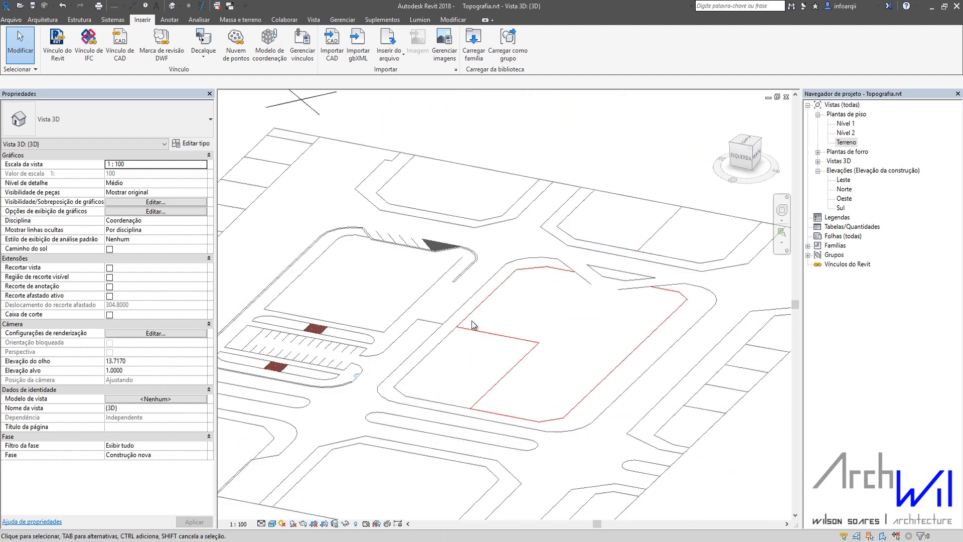
left_click(777, 97)
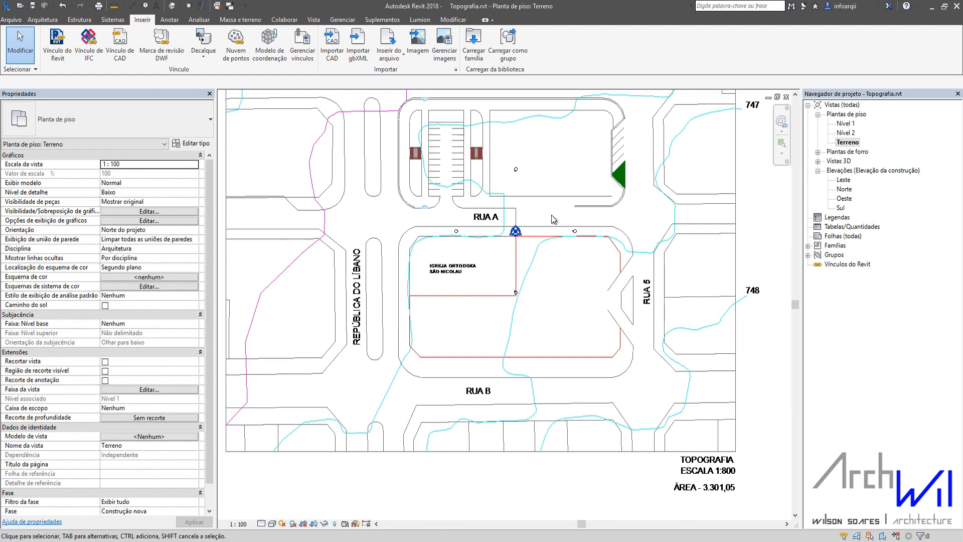
scroll(549, 219, "down", 2)
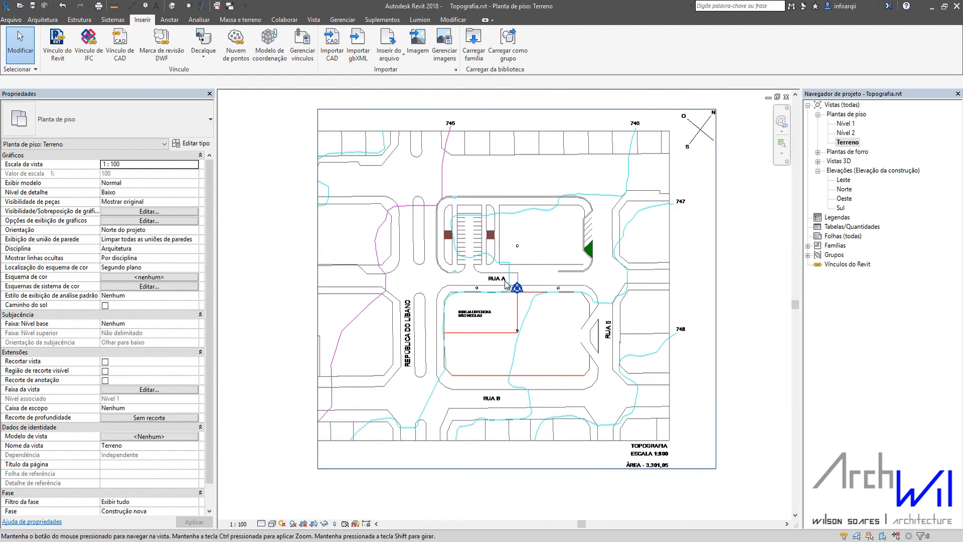
scroll(505, 281, "down", 2)
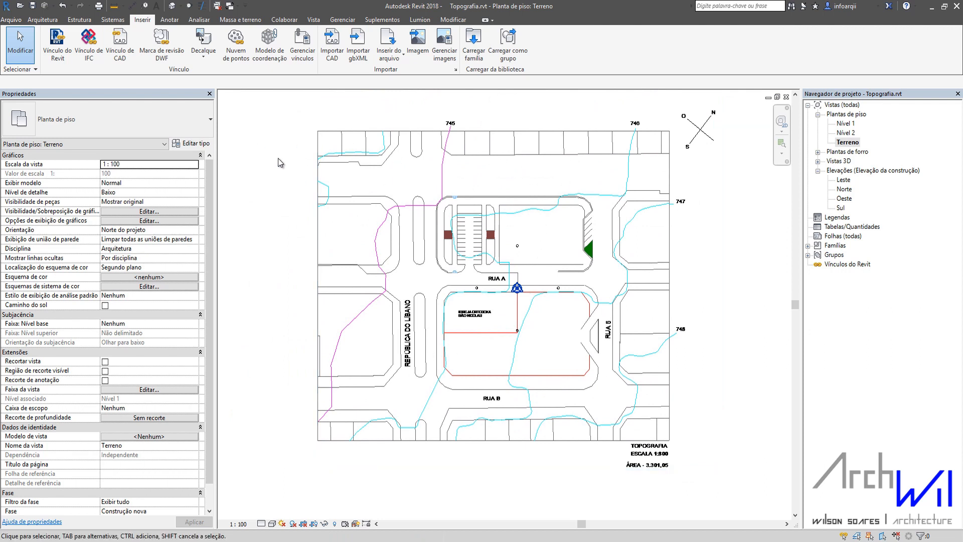
left_click(236, 19)
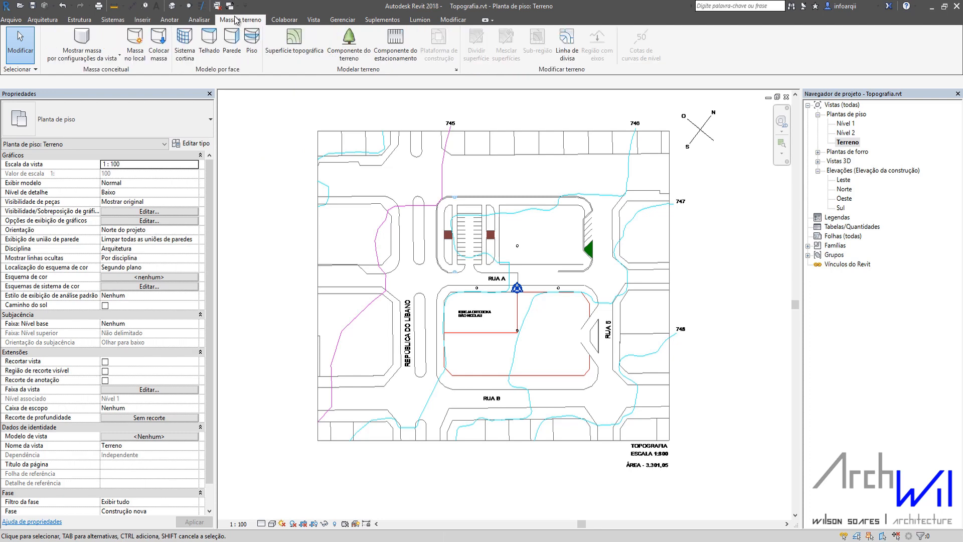
left_click(294, 50)
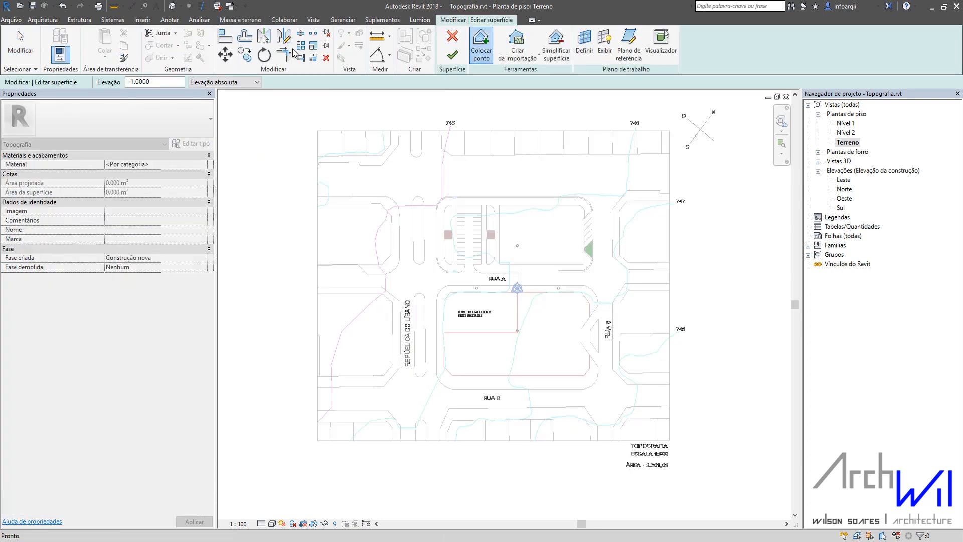
left_click(530, 57)
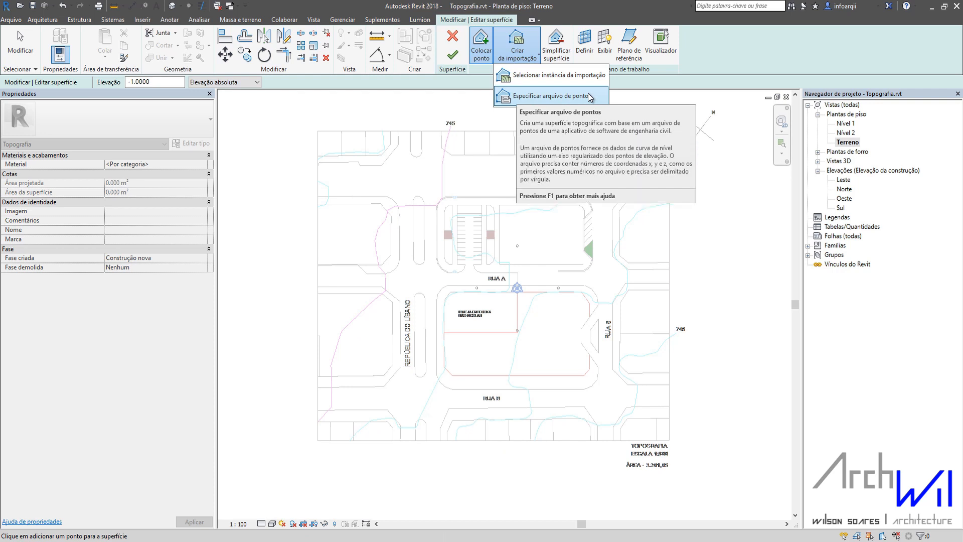
left_click(544, 76)
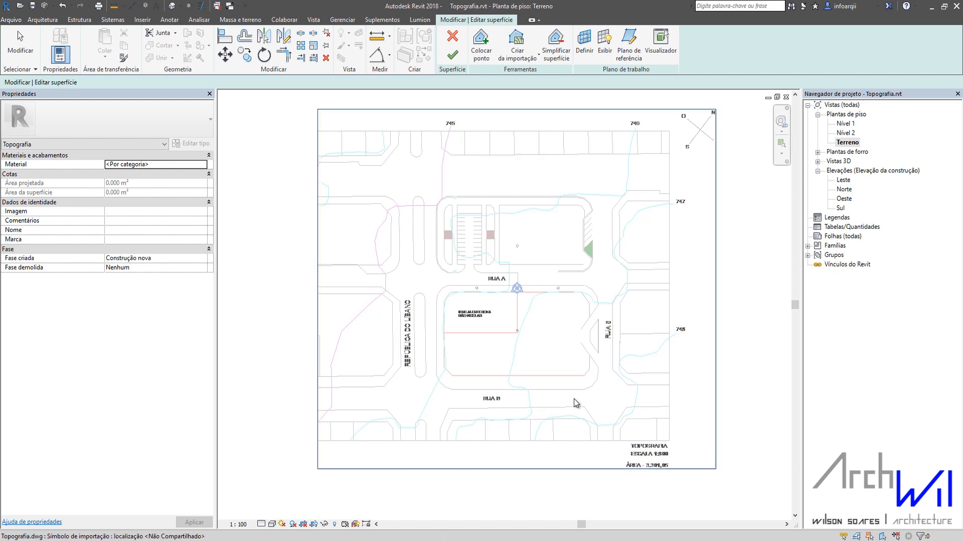
left_click(578, 140)
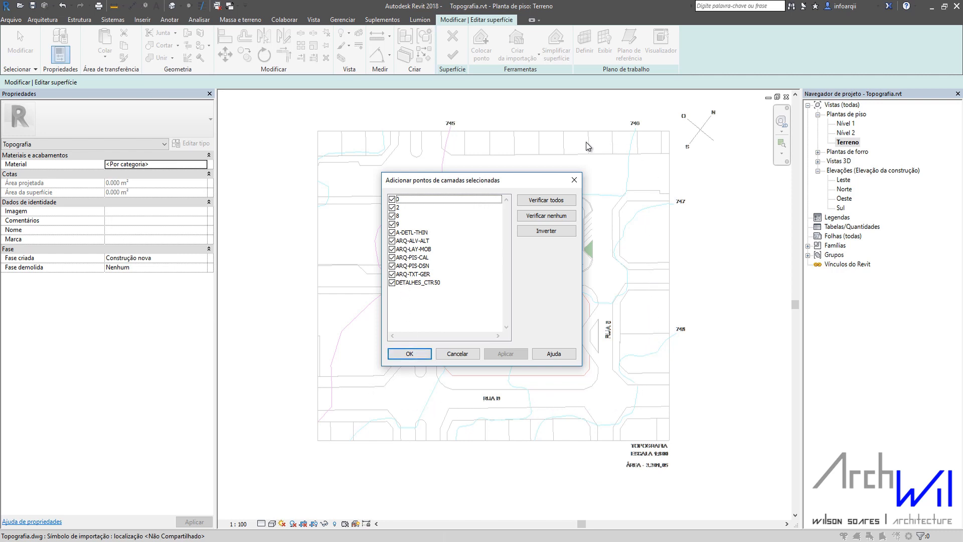
left_click(392, 199)
left_click(392, 207)
left_click(541, 217)
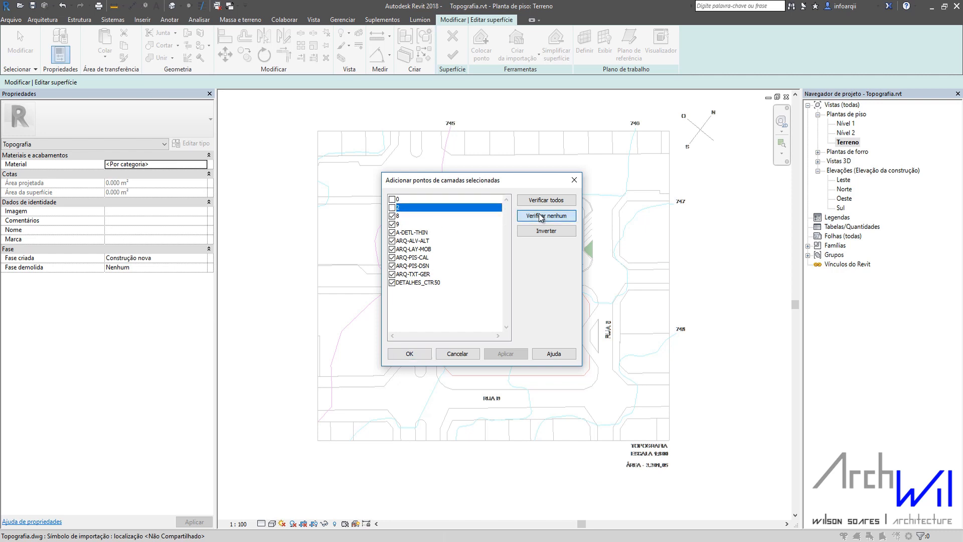
left_click(392, 224)
left_click(392, 216)
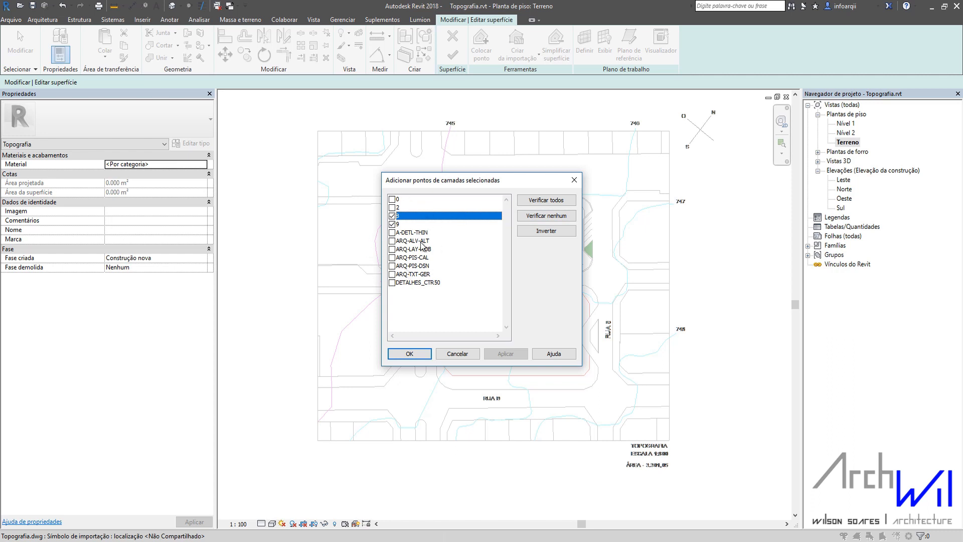
left_click(454, 353)
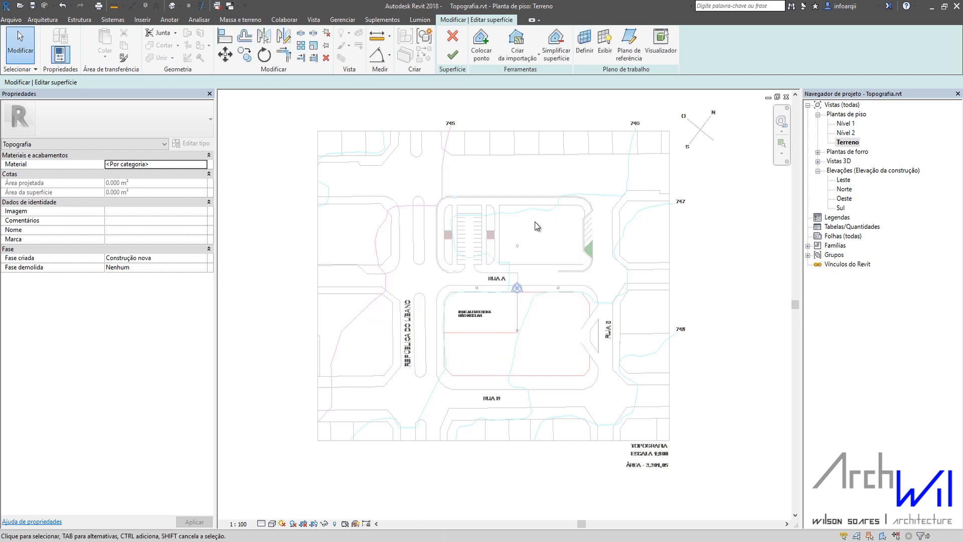
left_click(452, 54)
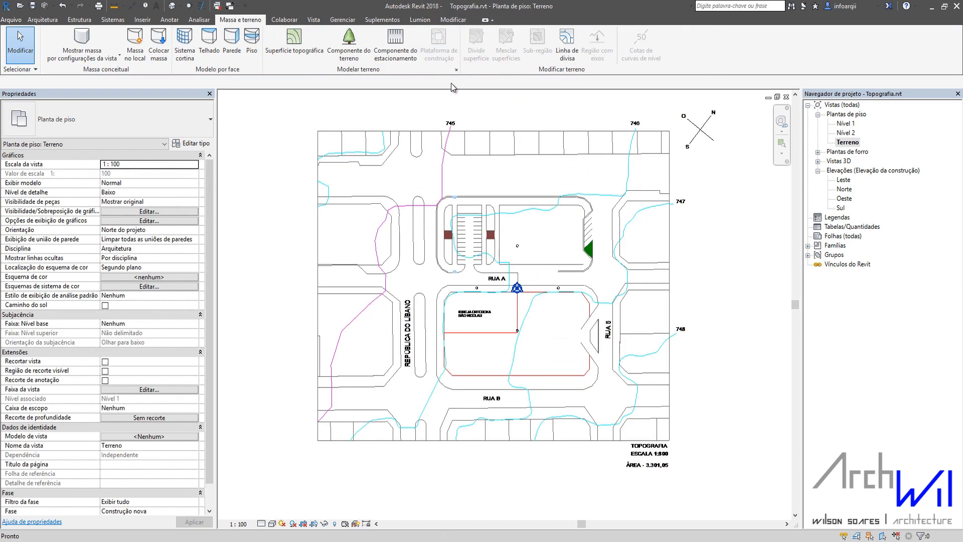
Query the imported Topografia.dwg drawing for the layers of the magenta and cyan contour lines.
left_click(478, 138)
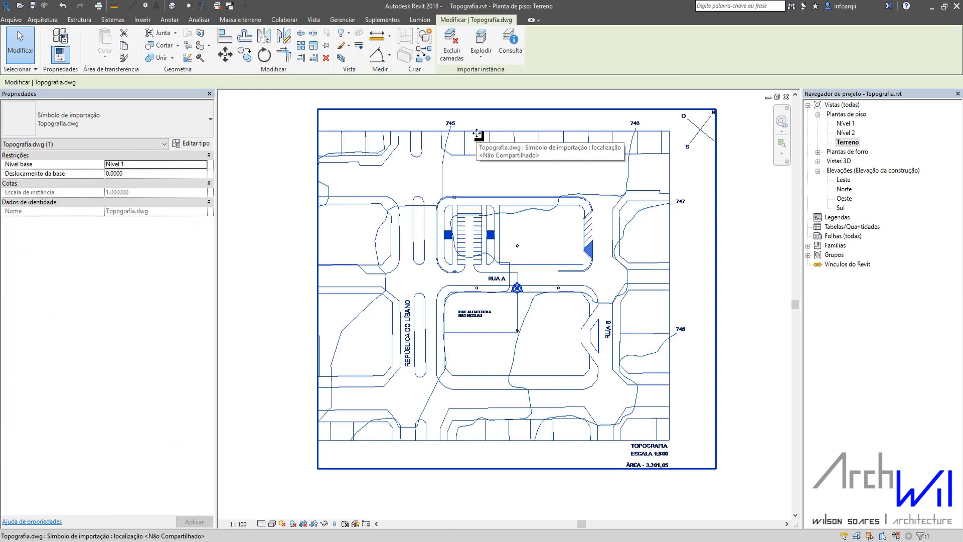
left_click(512, 50)
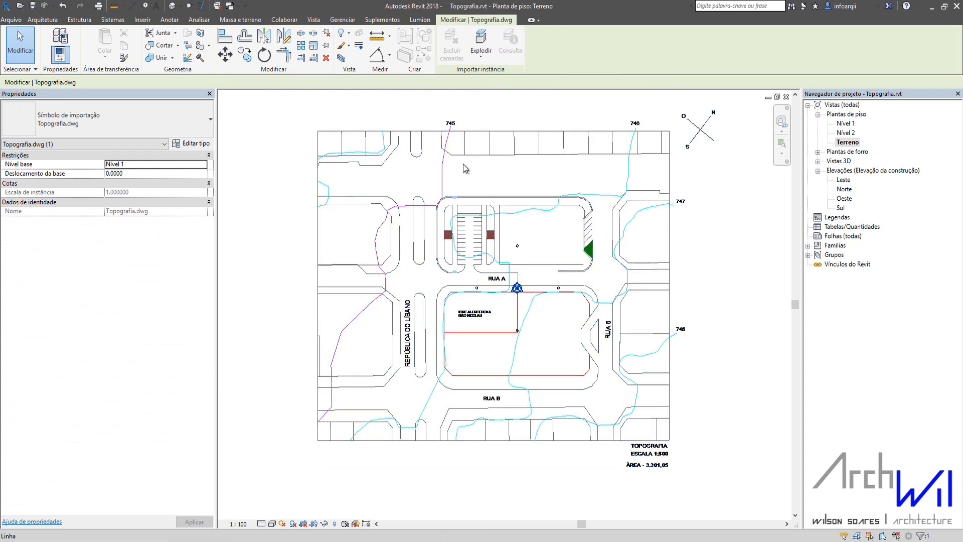
left_click(444, 173)
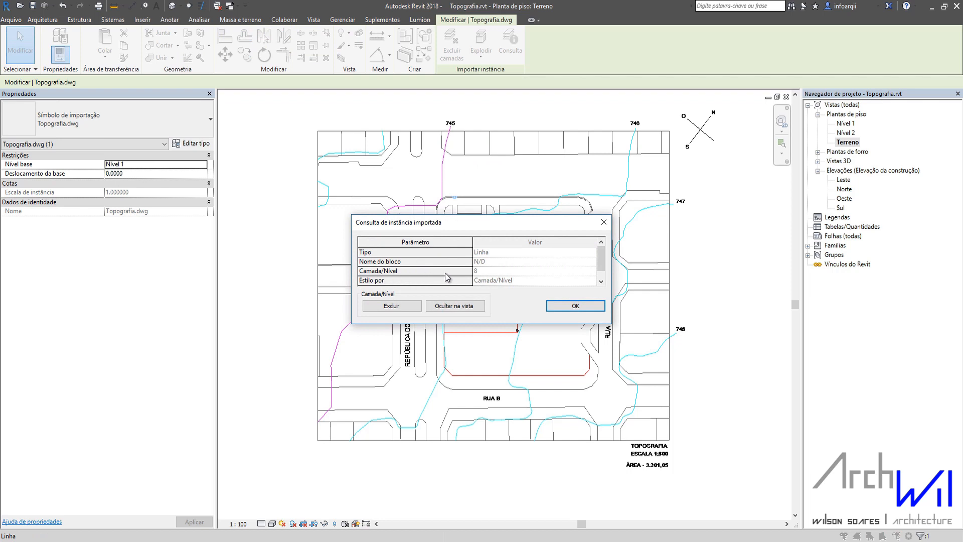
left_click(569, 306)
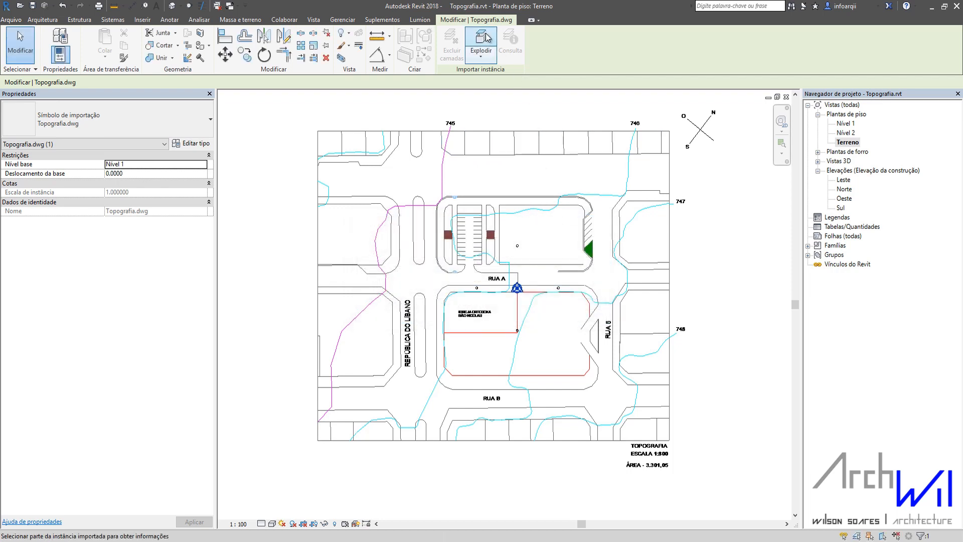
left_click(609, 199)
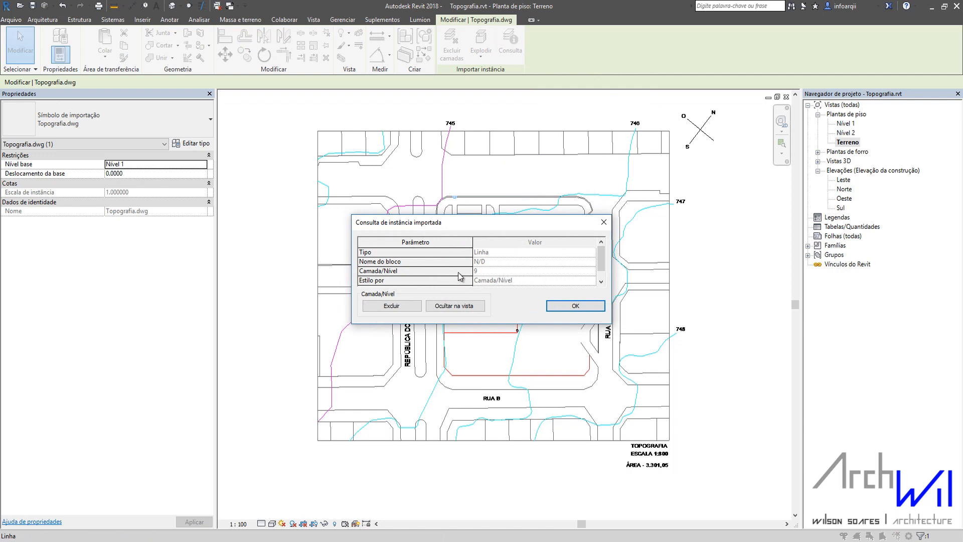
left_click(558, 303)
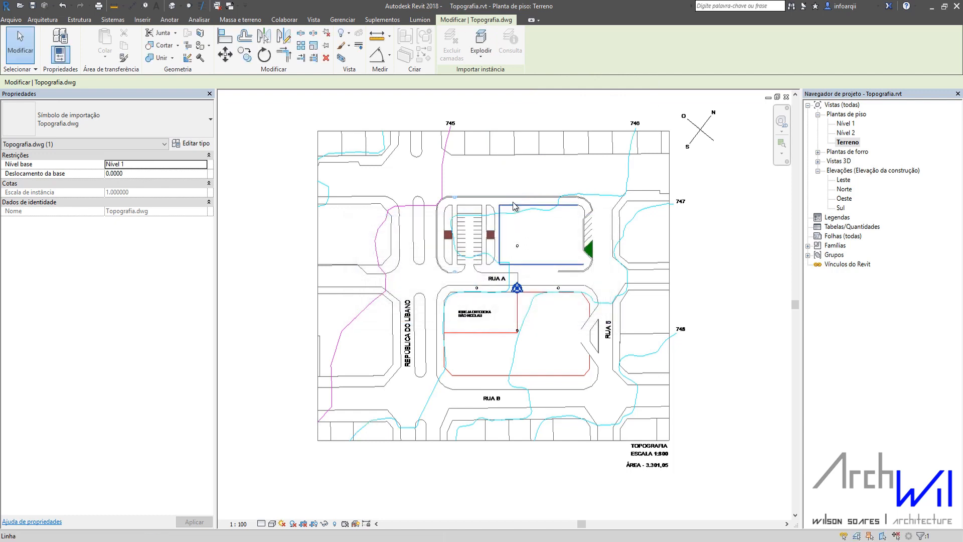
Query the layers of the block outline above Rua A, the red lot boundary and the República do Líbano street label.
left_click(513, 202)
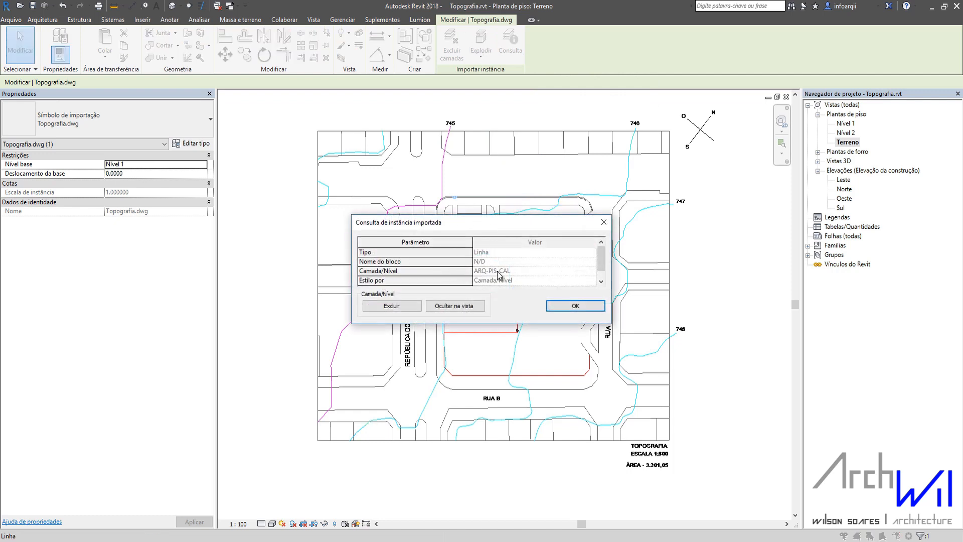
left_click(575, 306)
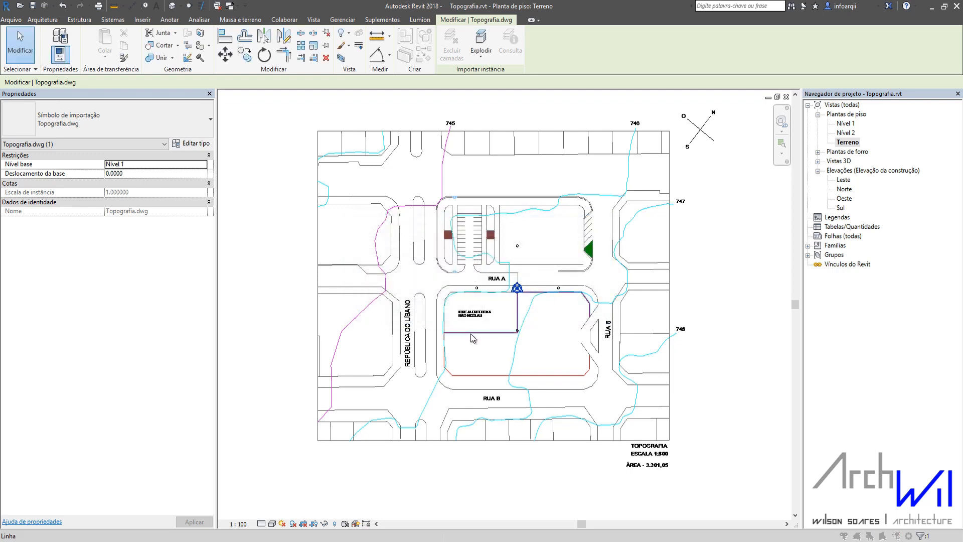
left_click(470, 332)
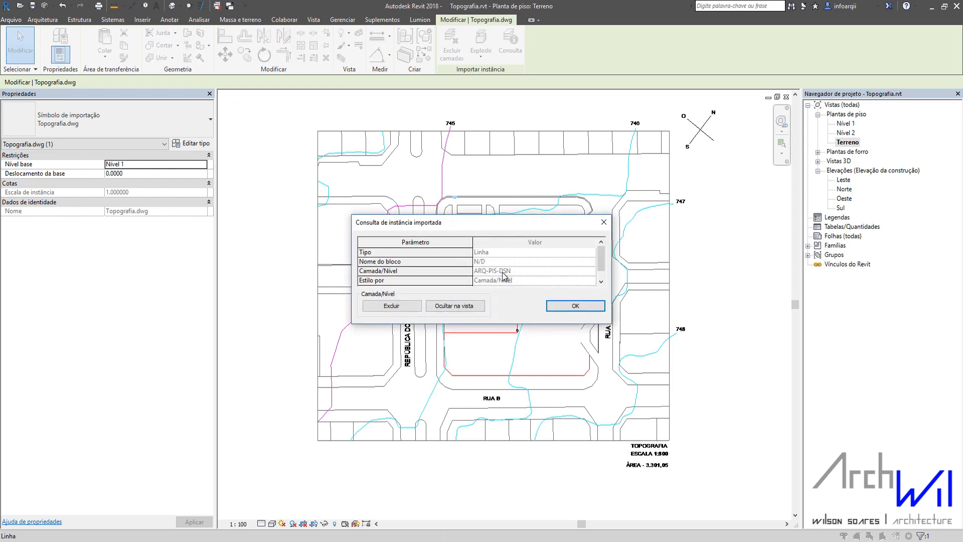
left_click(571, 305)
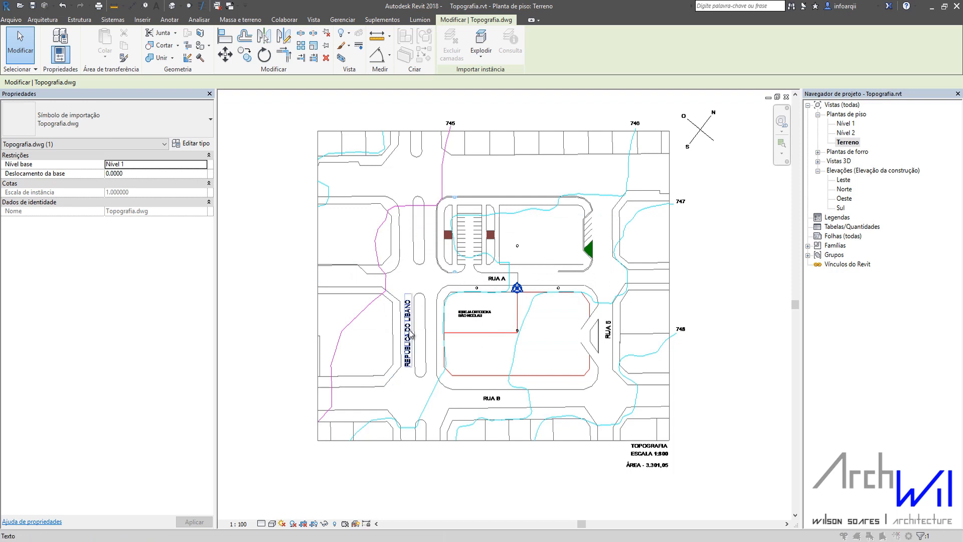
left_click(411, 334)
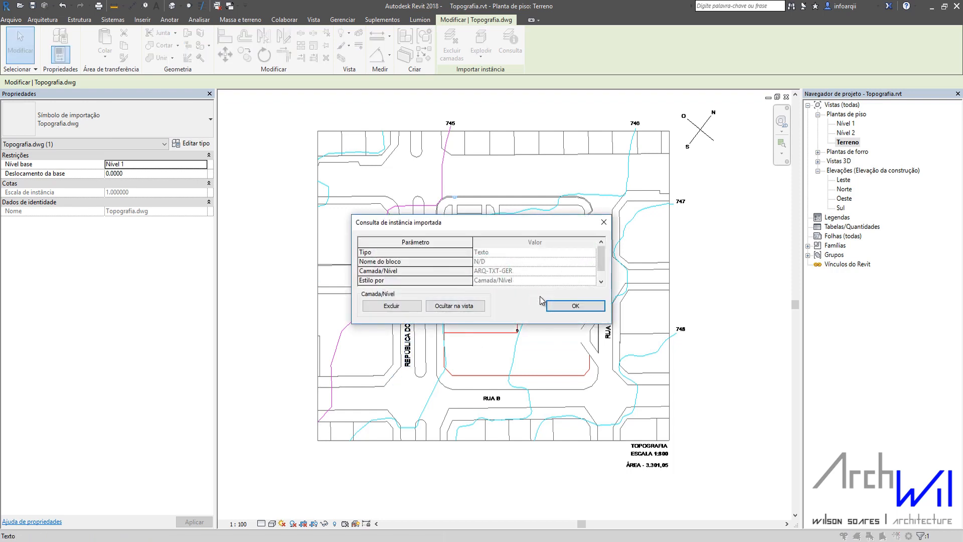
left_click(556, 306)
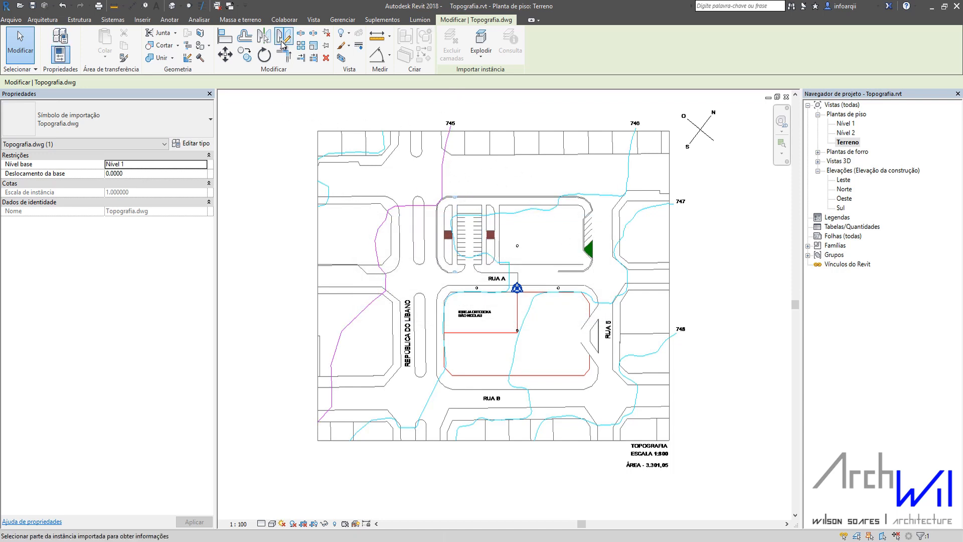
Create a topographic surface from the Topografia.dwg import instance, taking points only from layers 8 and 9.
left_click(240, 20)
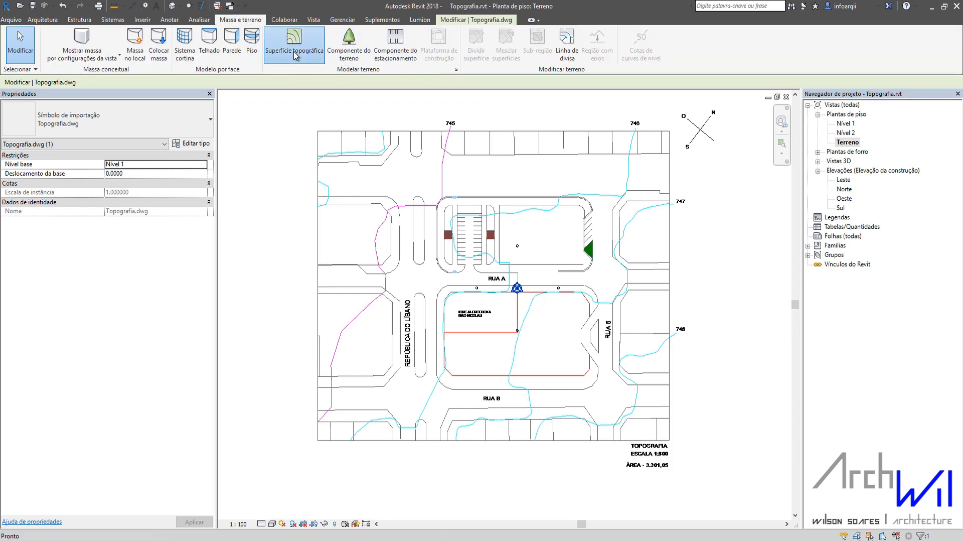
left_click(348, 40)
left_click(517, 50)
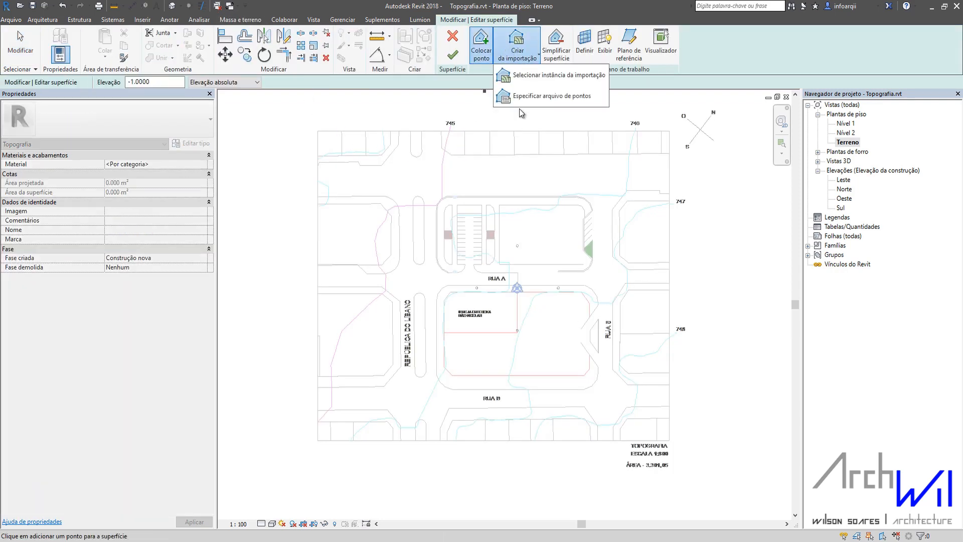
left_click(528, 84)
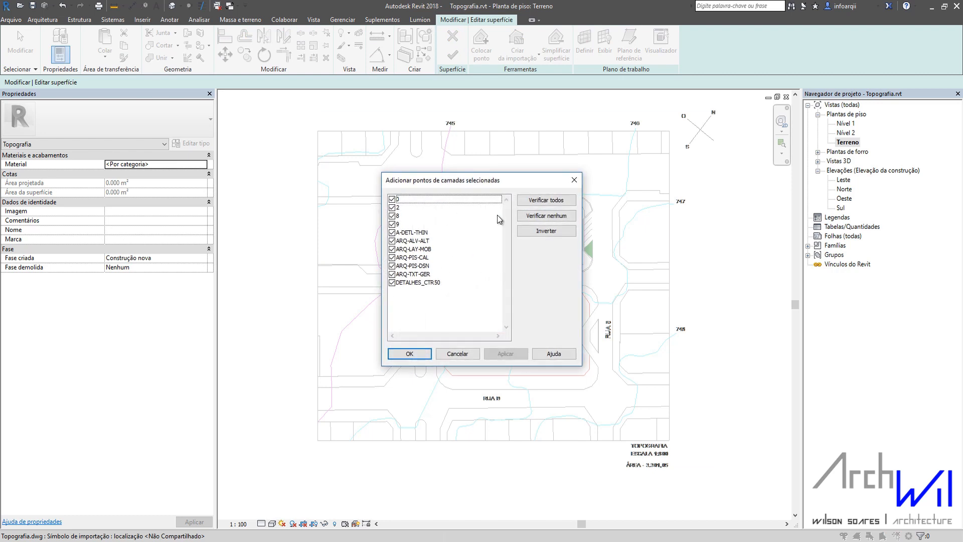
left_click(547, 216)
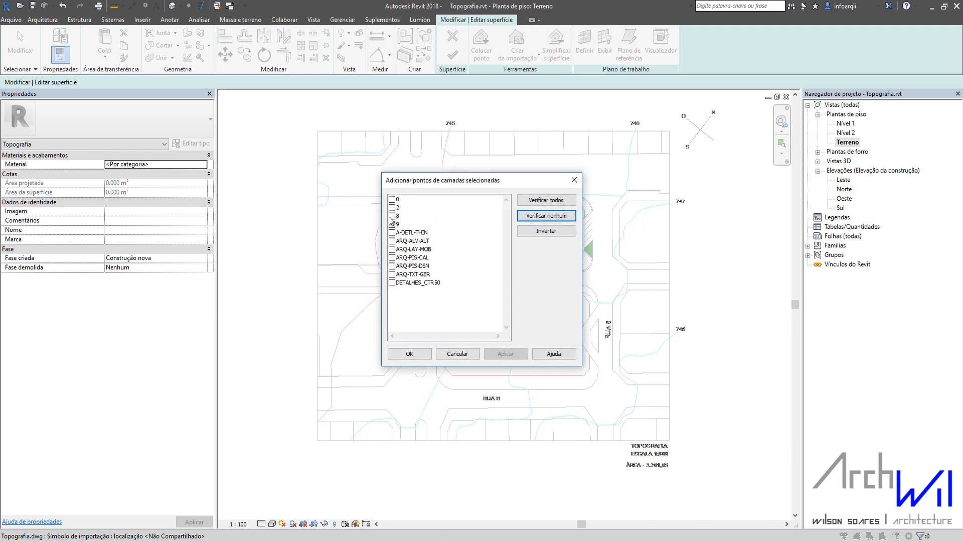
left_click(392, 216)
left_click(392, 224)
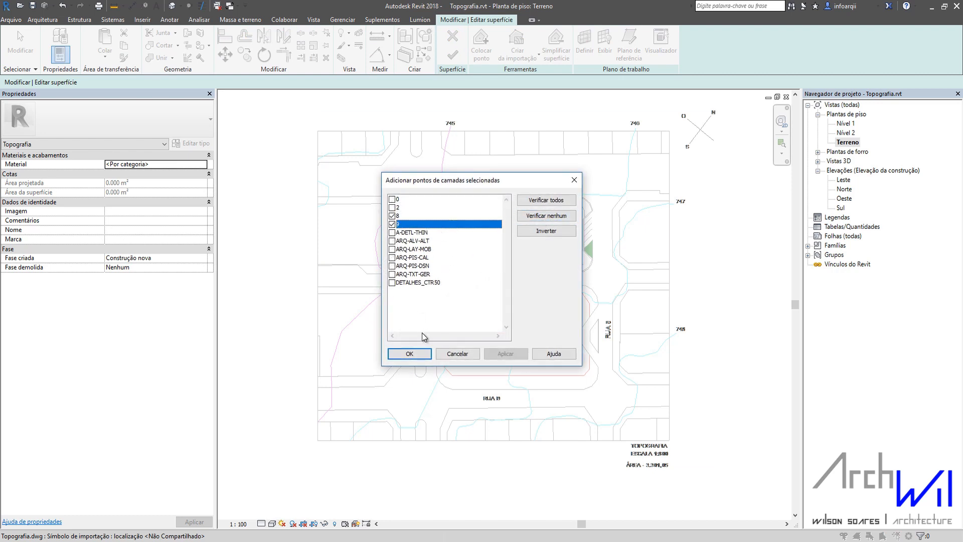
left_click(422, 355)
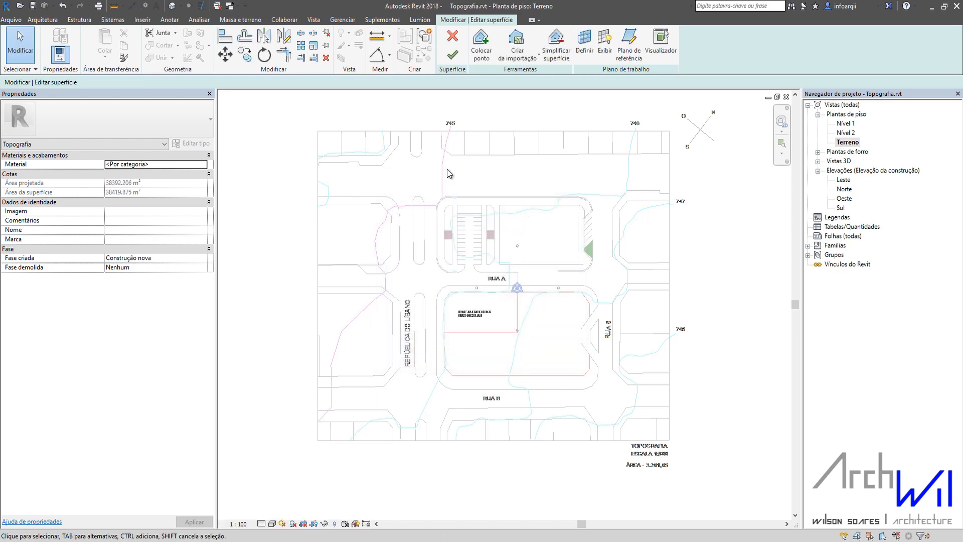
left_click(451, 59)
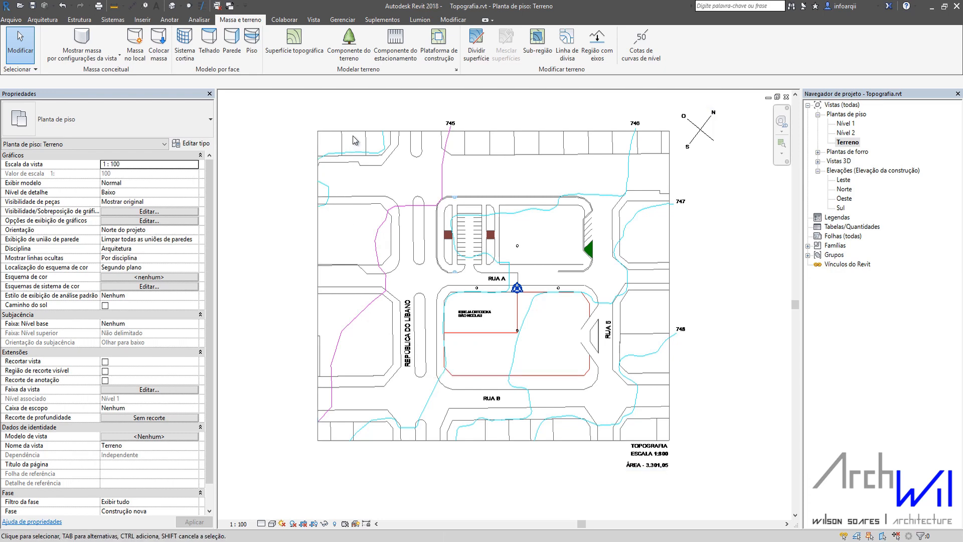
Open the default 3D view and examine the new topographic surface from above, with its contour lines.
left_click(172, 6)
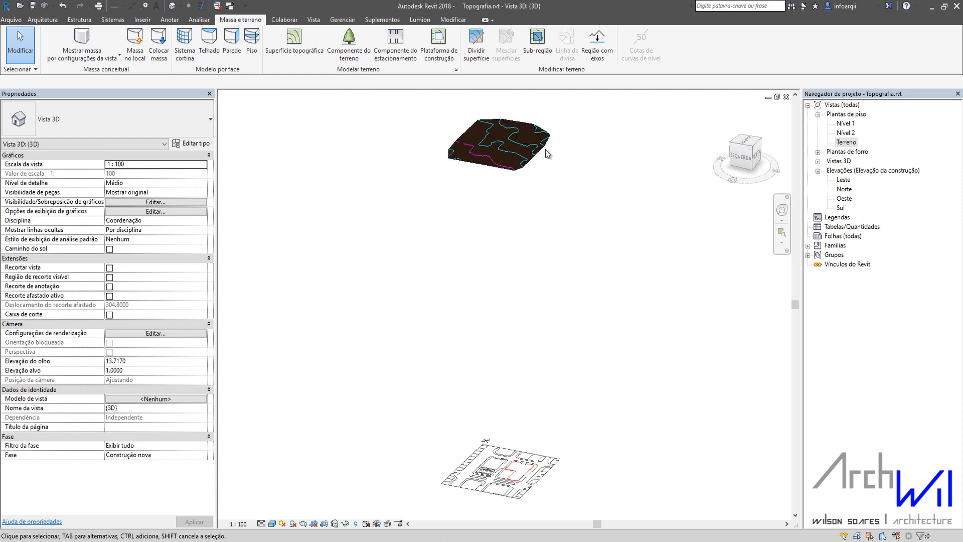
scroll(524, 133, "up", 1)
scroll(524, 133, "up", 5)
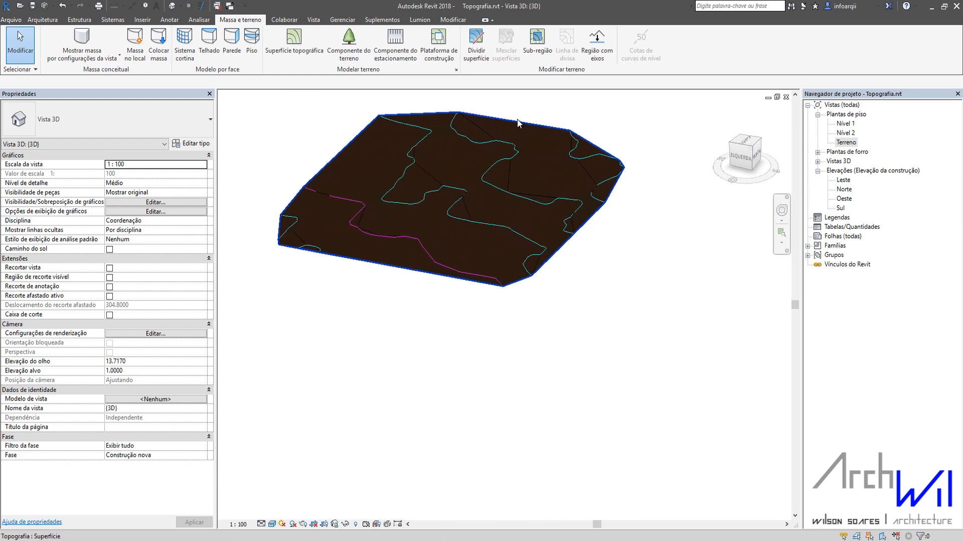
middle_click_drag(485, 270, 669, 251, "shift")
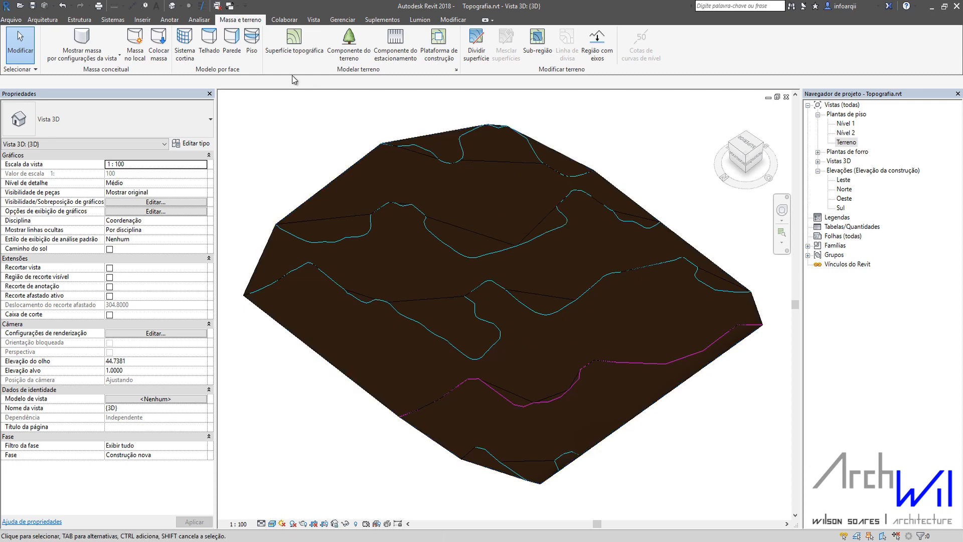
Use the Spot Elevation tool to read the elevations of two cyan contour lines on the topographic surface, without placing any annotation.
left_click(179, 21)
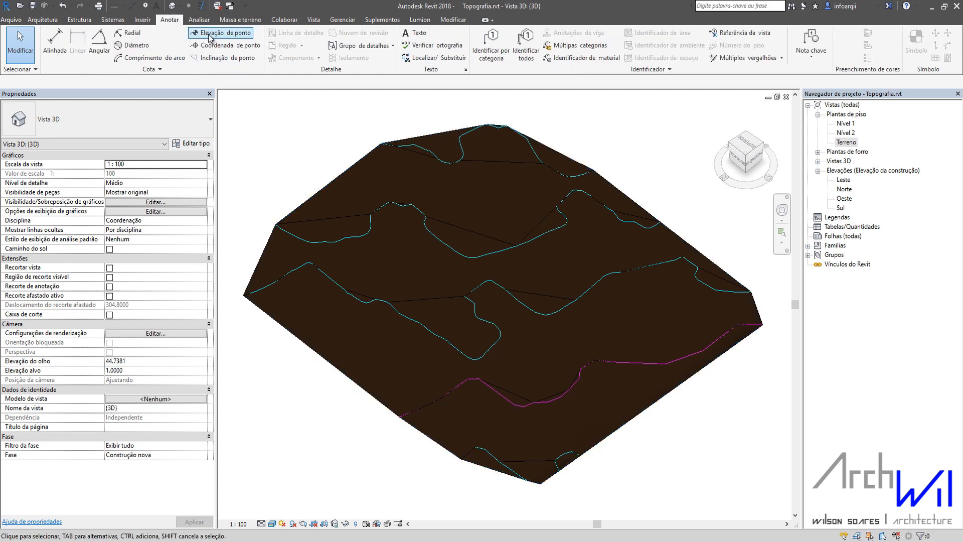
left_click(202, 33)
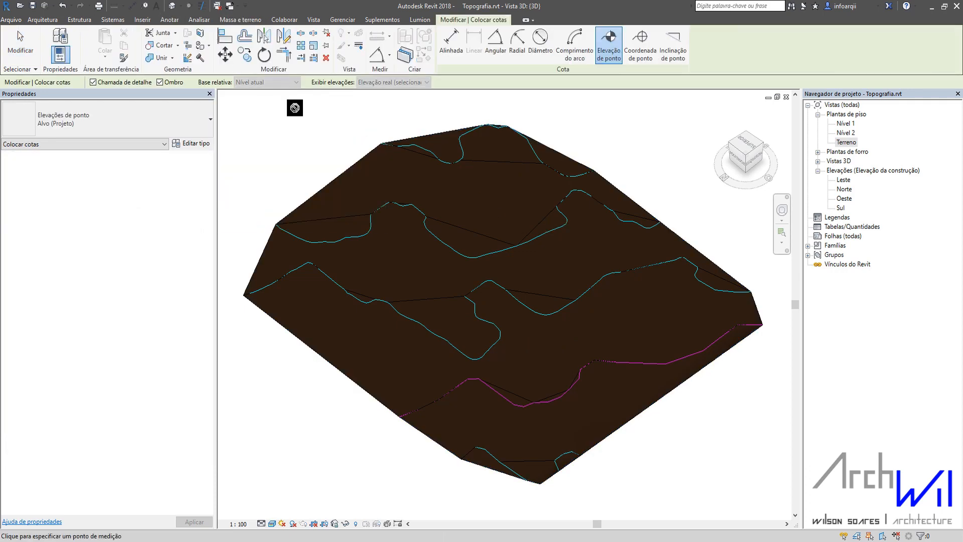
scroll(399, 193, "up", 8)
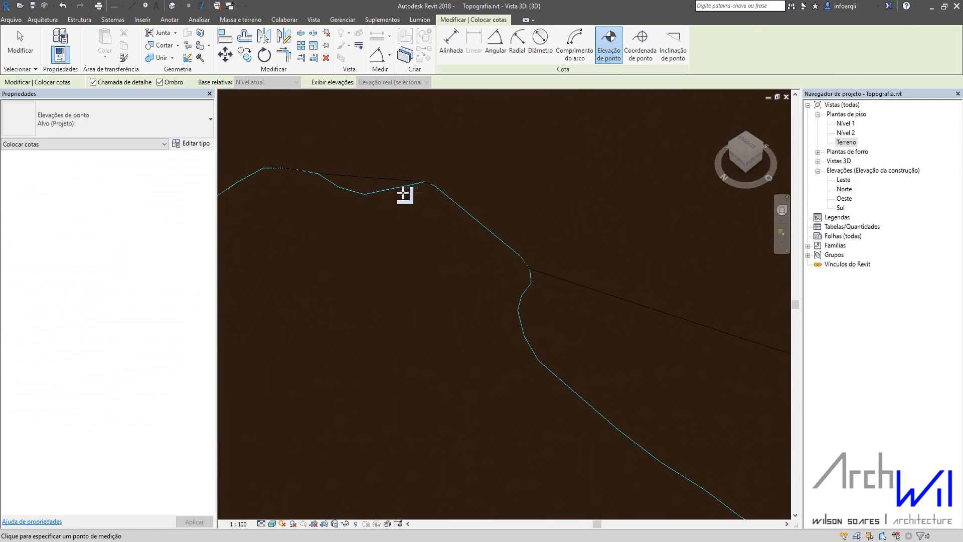
scroll(401, 183, "up", 3)
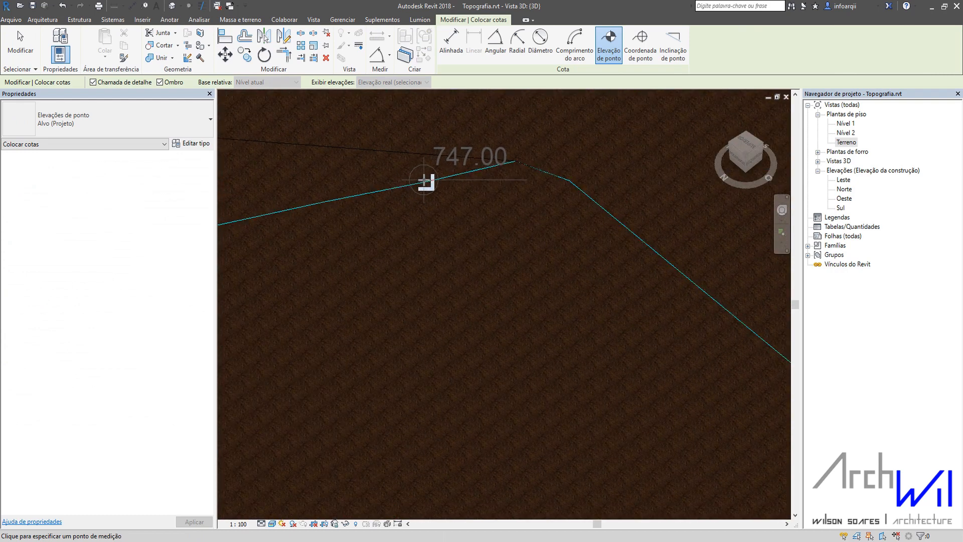
scroll(426, 183, "down", 5)
middle_click_drag(645, 410, 588, 238)
scroll(586, 313, "up", 5)
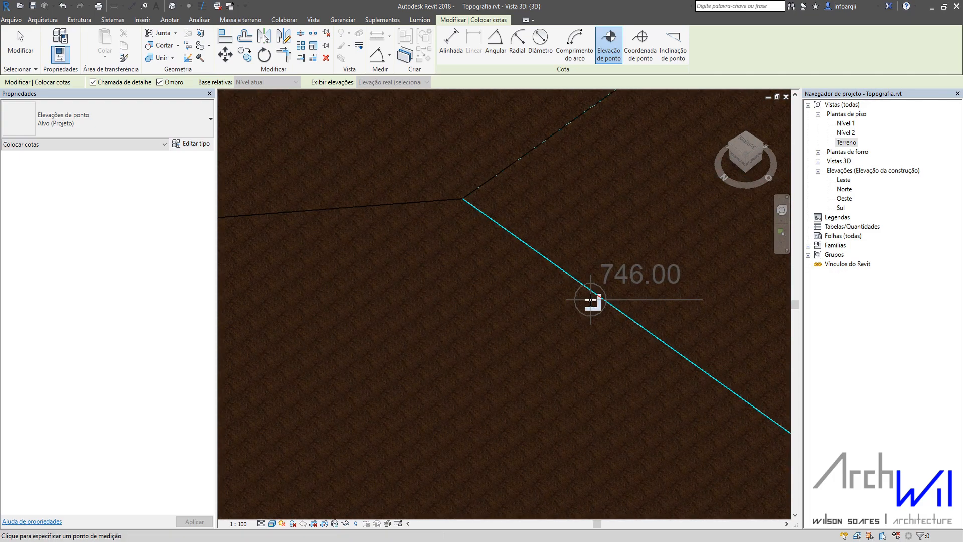
Read the spot elevation of the magenta contour line without placing an annotation, and exit the Spot Elevation tool.
scroll(590, 300, "down", 5)
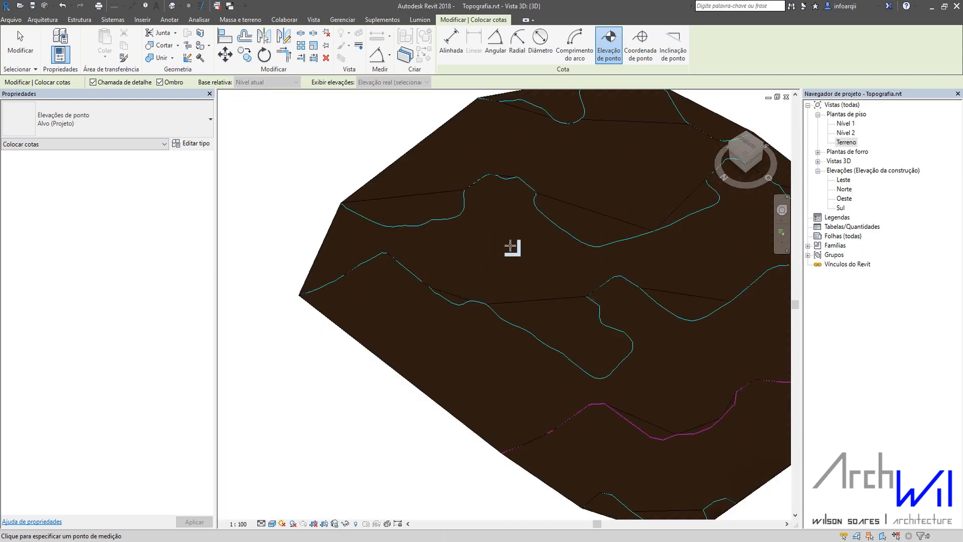
scroll(602, 401, "up", 5)
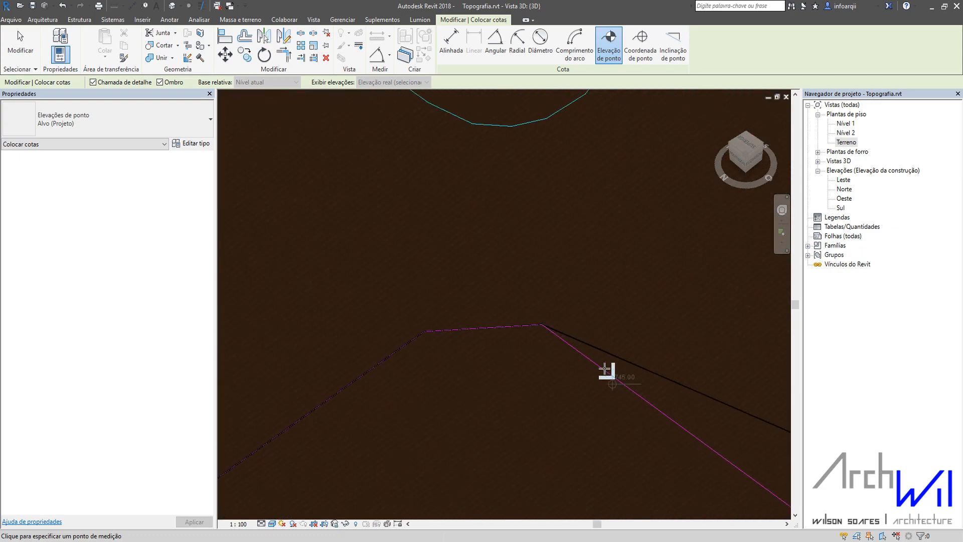
scroll(589, 360, "up", 3)
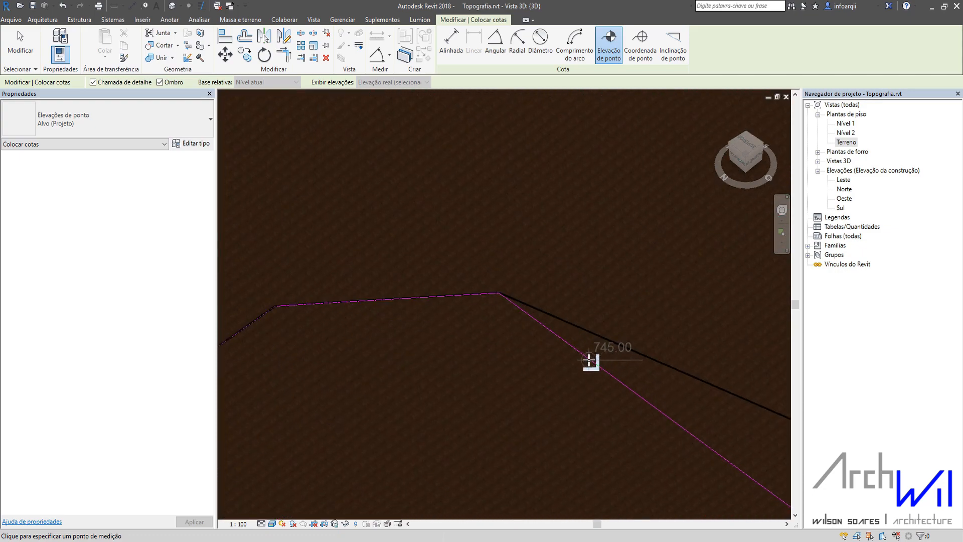
scroll(500, 245, "down", 6)
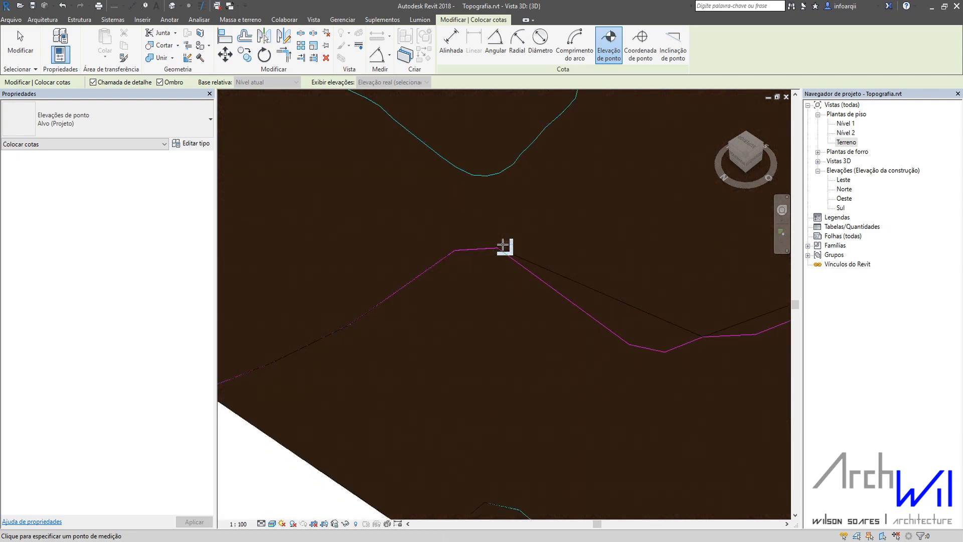
left_click(23, 48)
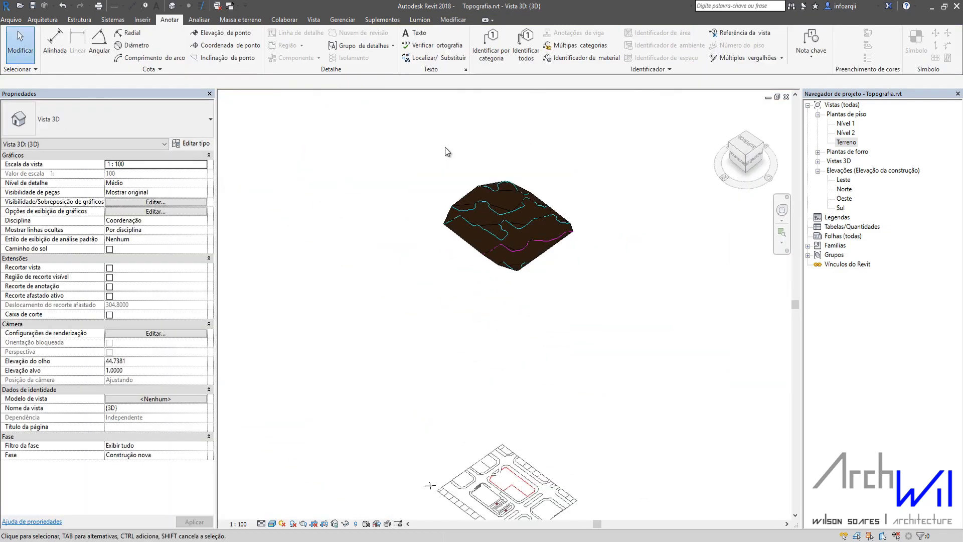